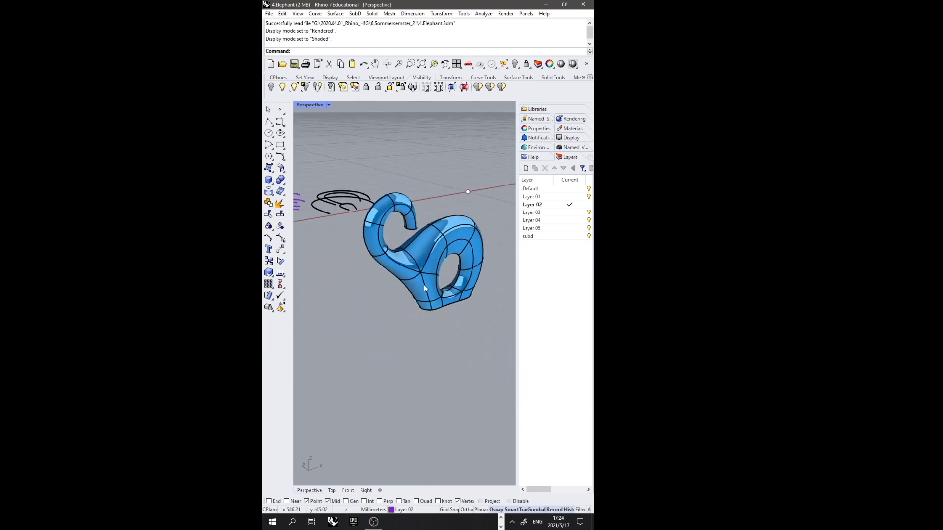
Step: Delete the existing elephant SubD together with all of its curves
right_click_drag(396, 194, 418, 211)
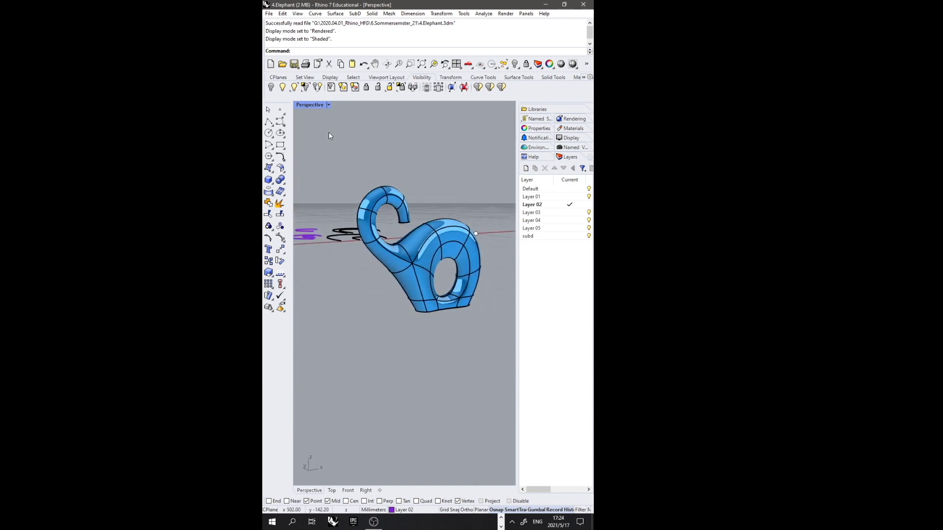
double_click(315, 105)
scroll(365, 199, "down", 3)
left_click_drag(383, 221, 320, 112)
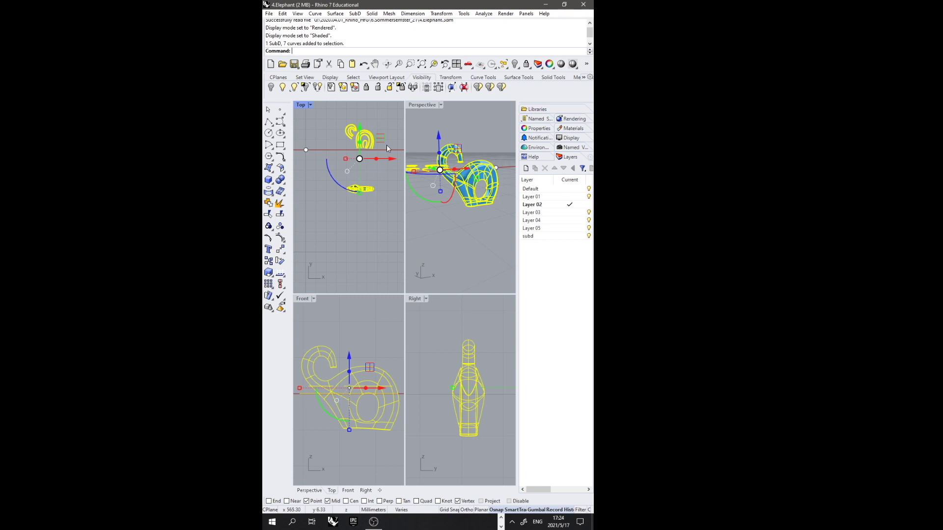
key("Delete")
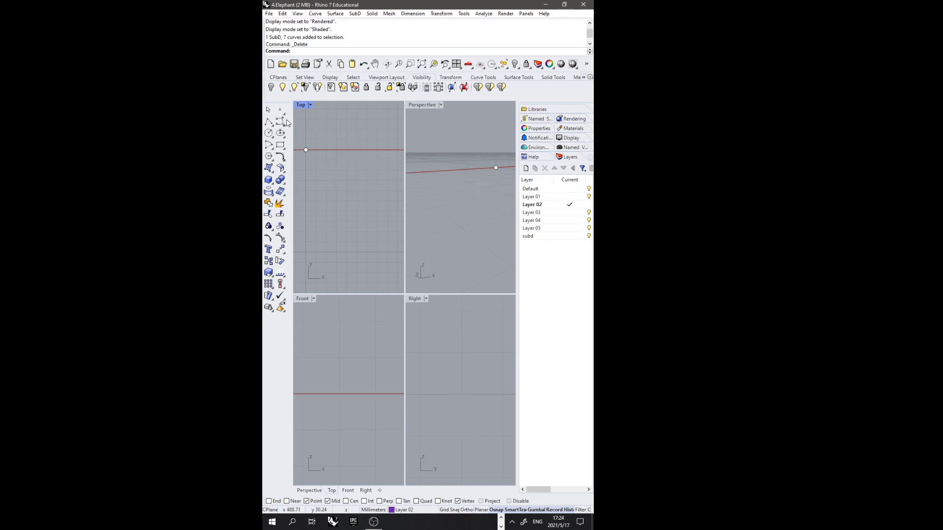
Step: Prepare a curve in the Top view with SubDFriendly set to Yes, turning off the Default layer and making Layer 01 current
double_click(300, 105)
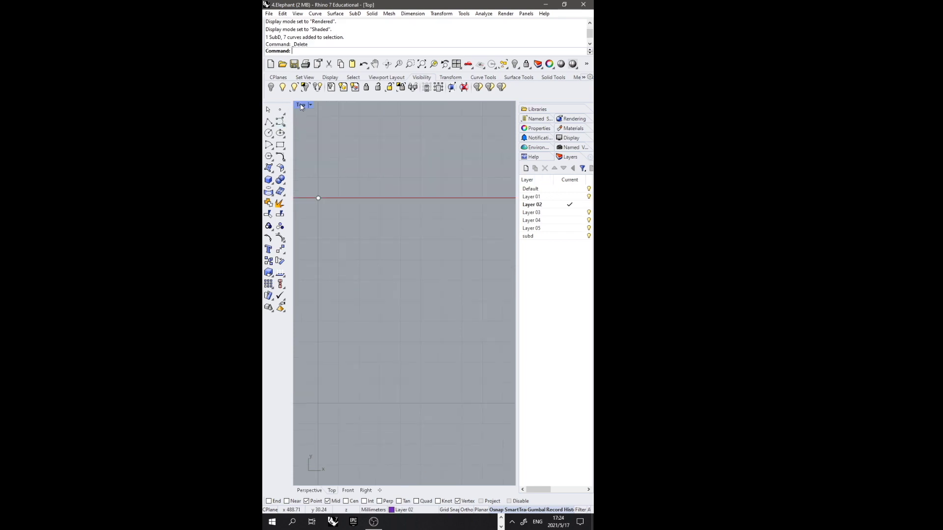
left_click(281, 122)
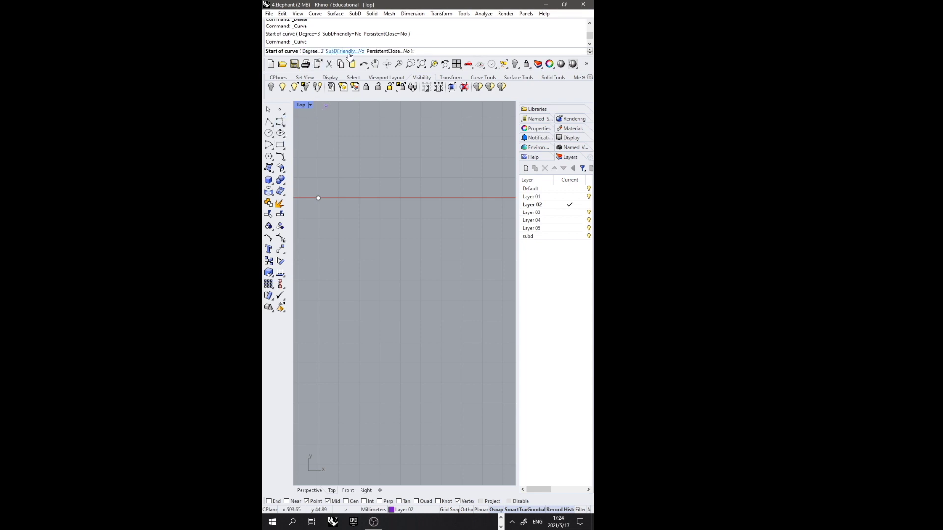
left_click(337, 52)
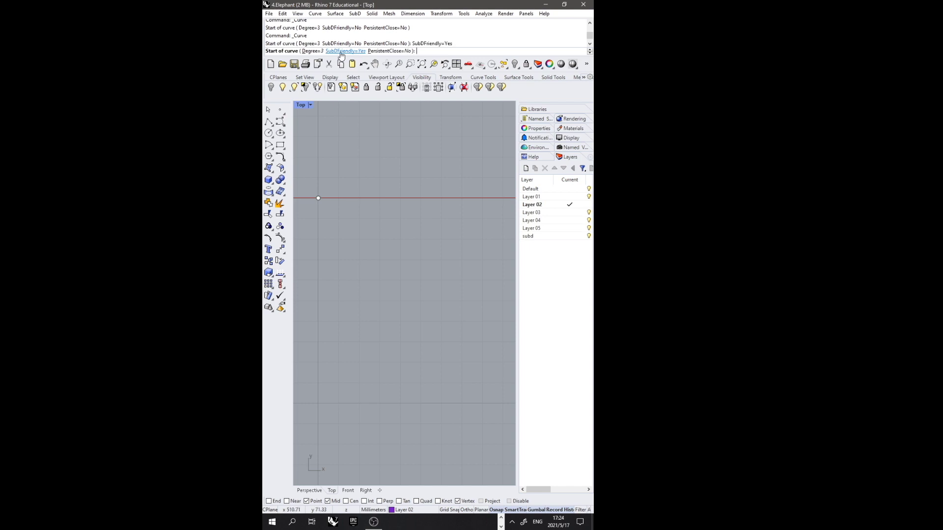
right_click_drag(428, 242, 471, 246)
scroll(448, 238, "down", 19)
scroll(386, 234, "up", 10)
right_click_drag(359, 199, 435, 225)
scroll(392, 228, "up", 8)
left_click(589, 189)
right_click_drag(374, 206, 338, 226)
left_click(565, 197)
right_click_drag(392, 235, 396, 242)
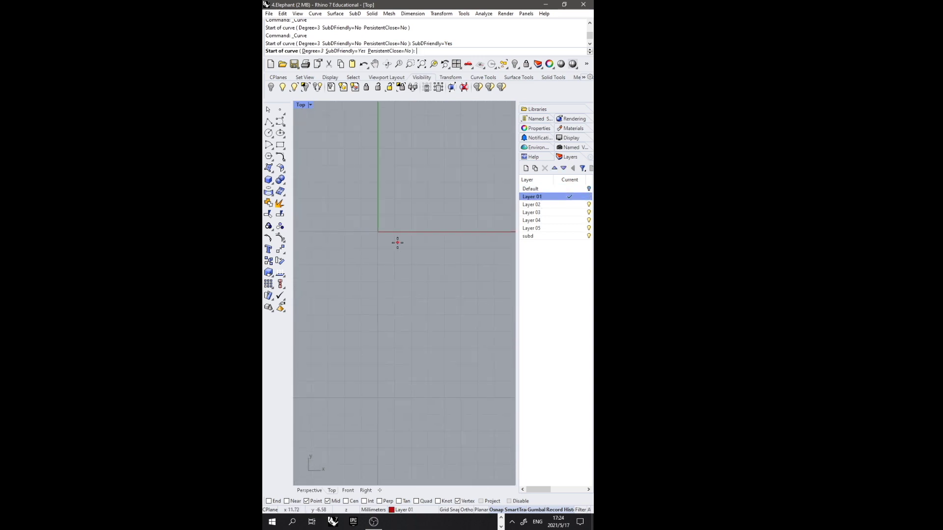
Step: Draw a small seven-point, degree-3 SubD-friendly arch around the origin, open at the bottom
left_click(367, 247)
left_click(359, 221)
left_click(371, 194)
left_click(388, 195)
left_click(404, 208)
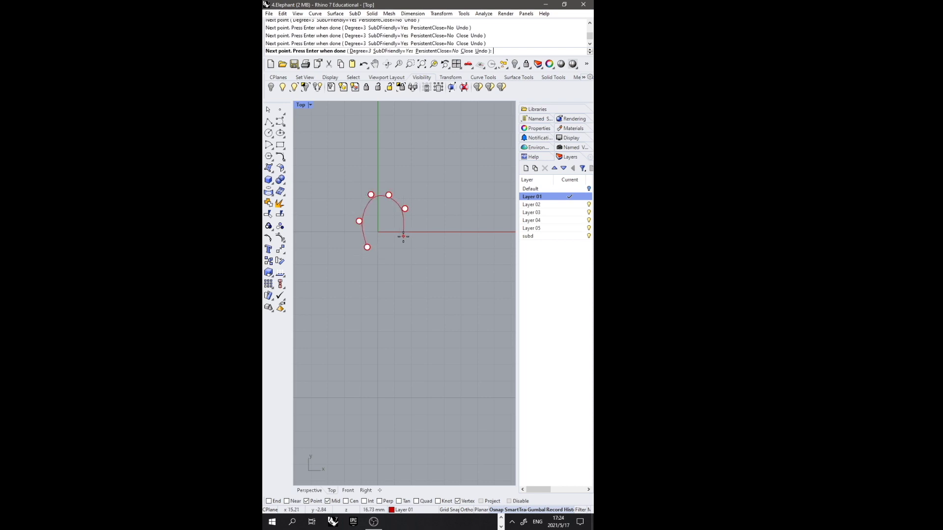
left_click(406, 226)
left_click(398, 247)
key("Return")
Step: Delete the arch's upper-right shoulder control point and raise the control point below it
left_click(406, 230)
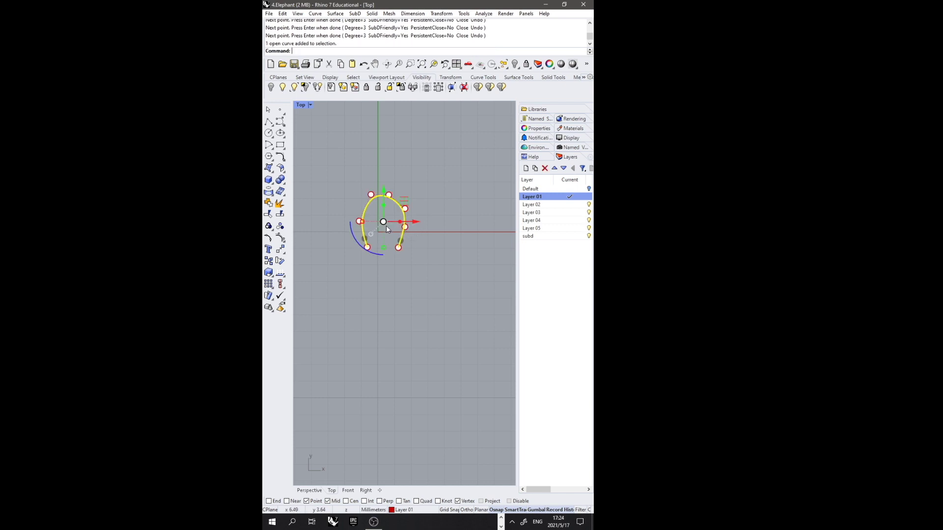
left_click(405, 209)
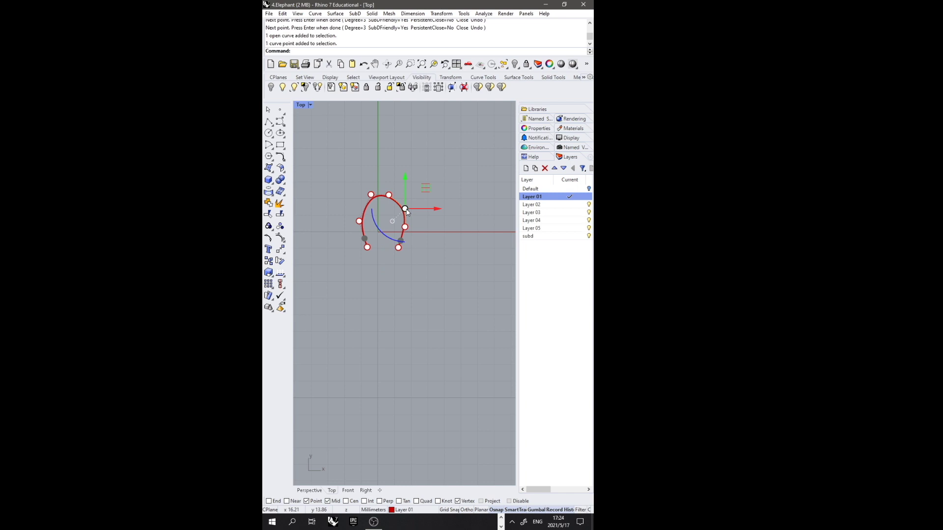
key("Delete")
left_click(405, 226)
left_click_drag(425, 206, 423, 198)
Step: Shift the control point at the arch's left end to even out the curve's shape
left_click(367, 246)
mouse_move(389, 227)
left_mouse_down()
mouse_move(378, 228)
mouse_move(388, 227)
left_mouse_up()
scroll(355, 176, "up", 2)
key("Escape")
left_click(364, 241)
scroll(365, 244, "up", 1)
left_click_drag(337, 165, 412, 186)
left_click(455, 235)
key("Escape")
left_click(369, 262)
left_click(367, 268)
left_click_drag(367, 234, 367, 240)
left_click(329, 238)
left_click(280, 123)
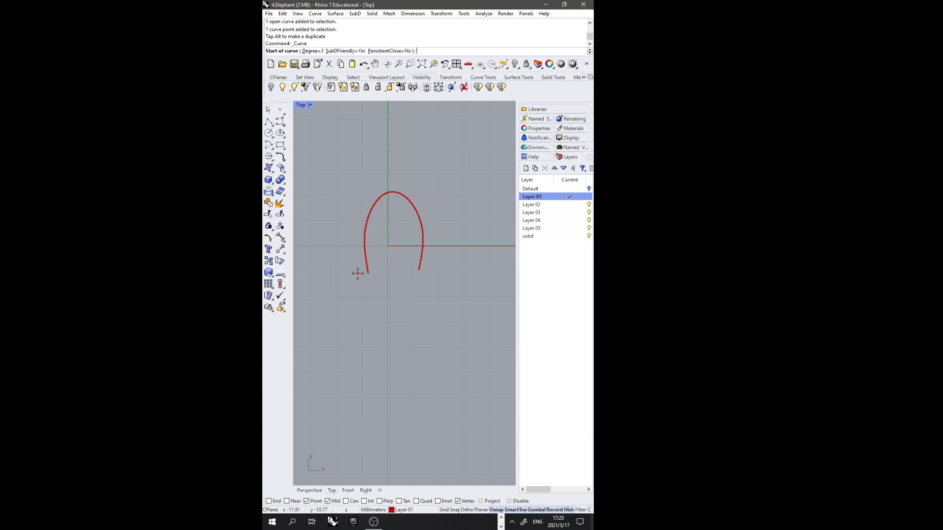
left_click(355, 272)
key("Escape")
Step: Show the inner arch's control points and draw a second six-point SubD-friendly arch around it
left_click(365, 240)
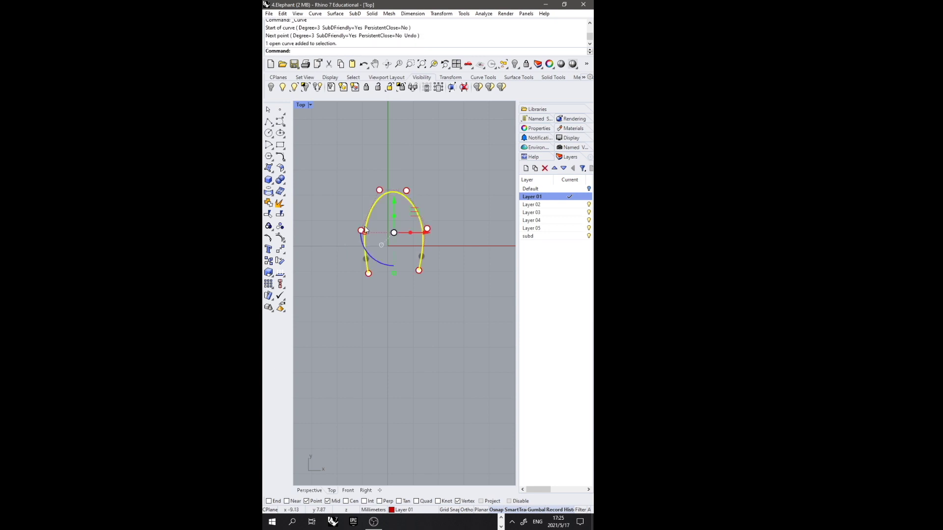
key("F10")
left_click(279, 123)
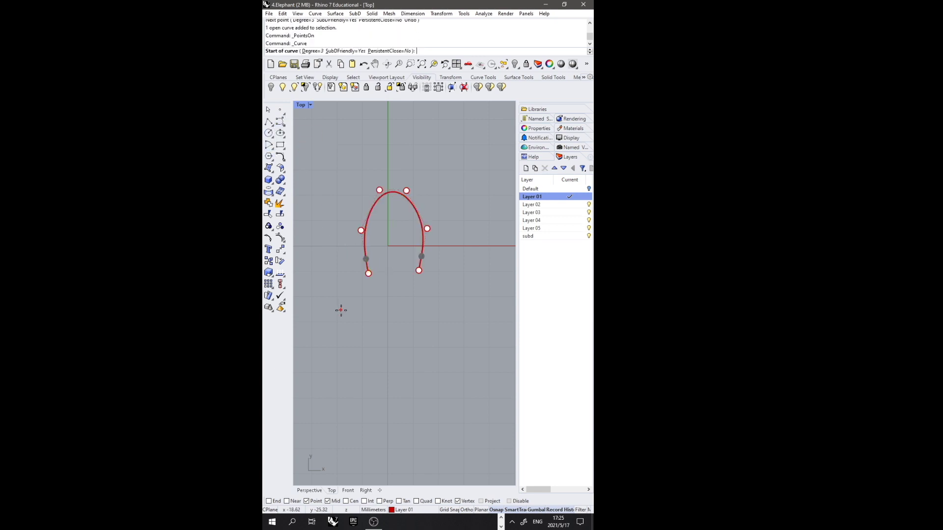
left_click(347, 275)
left_click(343, 231)
left_click(365, 174)
left_click(413, 172)
left_click(441, 225)
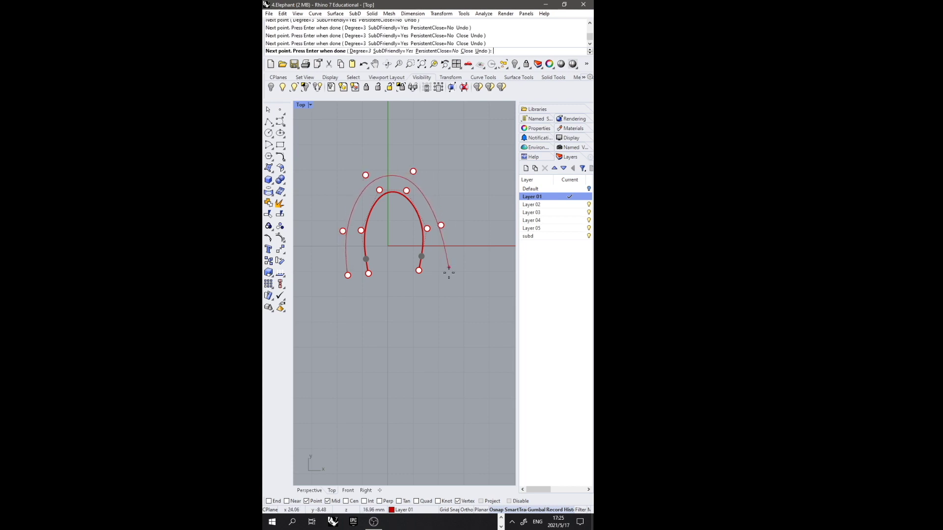
left_click(439, 273)
key("Return")
Step: Draw a third six-point SubD-friendly arch just outside the second one, going from right to left
key("Return")
left_click(455, 270)
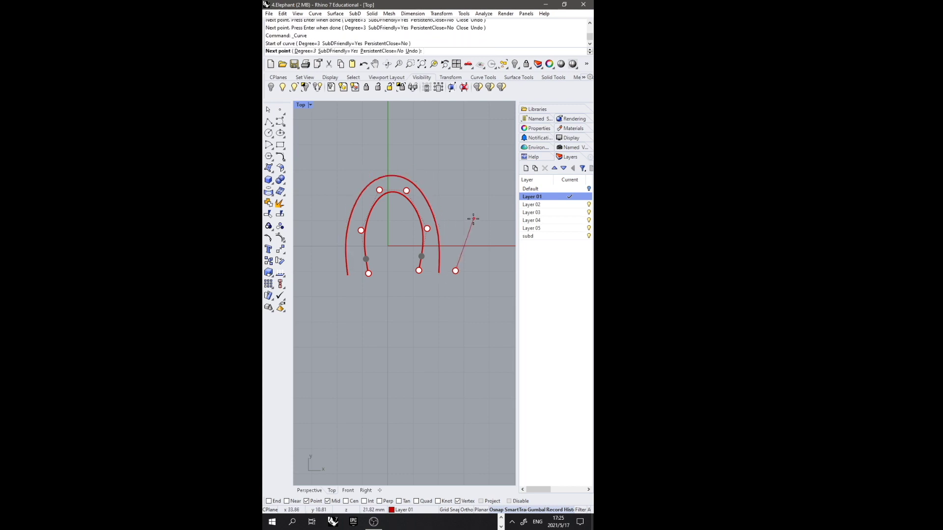
left_click(453, 225)
left_click(430, 171)
left_click(375, 162)
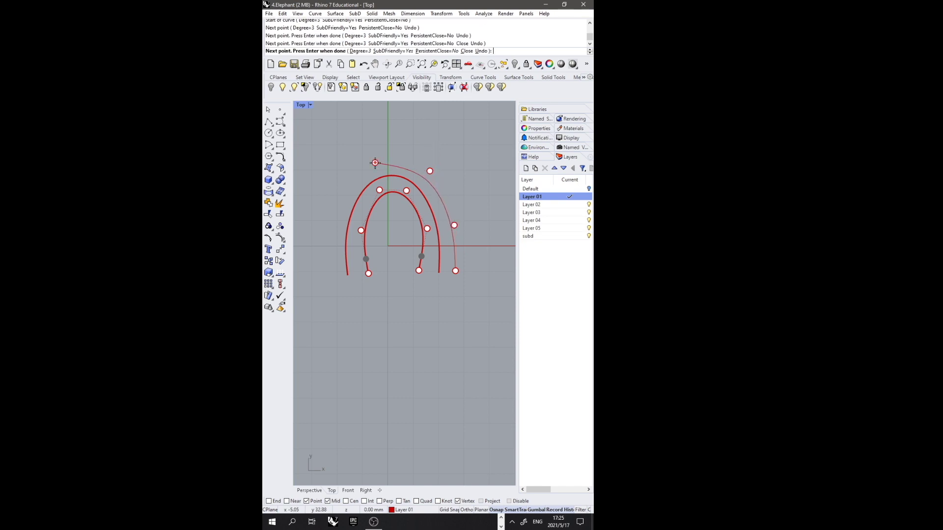
left_click(333, 209)
left_click(333, 275)
key("Return")
Step: Draw a fourth, outermost six-point SubD-friendly arch around the other three
key("Return")
left_click(318, 272)
left_click(325, 228)
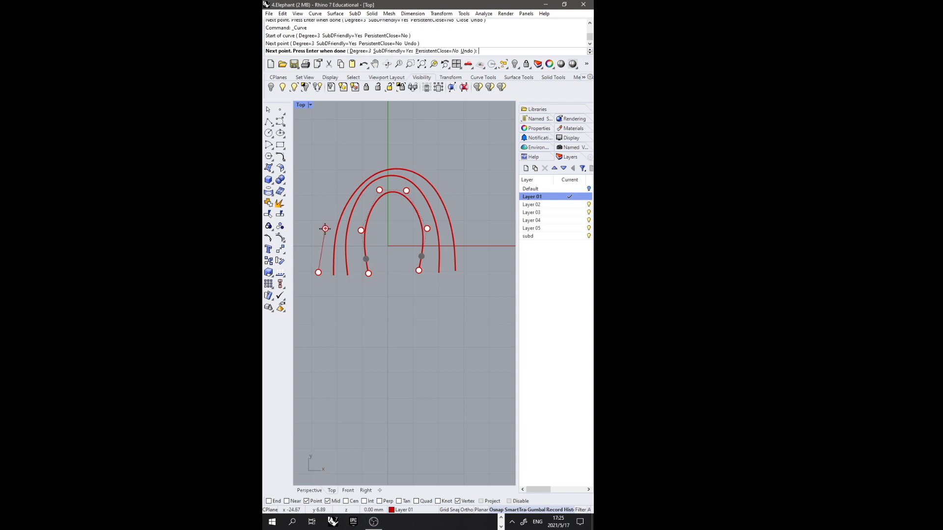
left_click(346, 170)
left_click(406, 153)
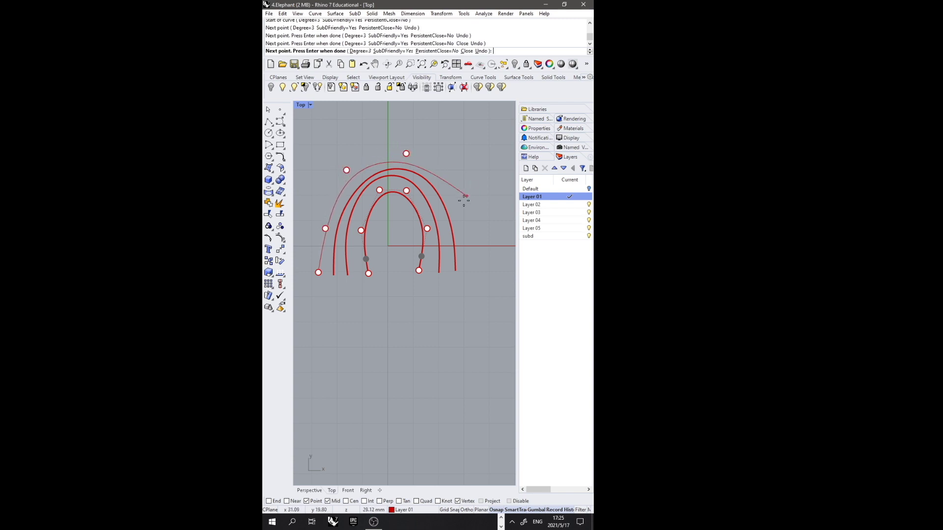
left_click(463, 221)
left_click(469, 269)
key("Return")
Step: Select the arches and turn on the control points of all four
left_click(466, 253)
left_click_drag(486, 252, 475, 250)
left_click_drag(298, 219, 298, 218)
key("F10")
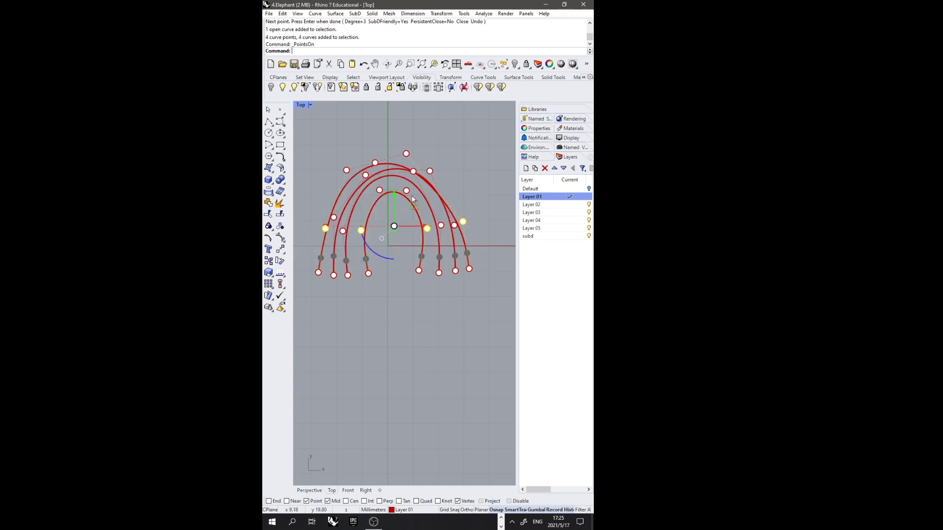
Step: Widen and raise the outermost arch by moving its top and shoulder control points outward, clear of the inner arches
left_click(500, 200)
left_click_drag(464, 223, 487, 195)
left_click(406, 154)
left_click_drag(426, 134, 470, 123)
right_click_drag(374, 161, 388, 170)
left_click(360, 178)
left_click_drag(380, 157, 395, 123)
right_click_drag(339, 240, 343, 216)
left_click(342, 214)
left_click_drag(364, 193, 355, 183)
right_click_drag(363, 205, 362, 221)
left_click(394, 254)
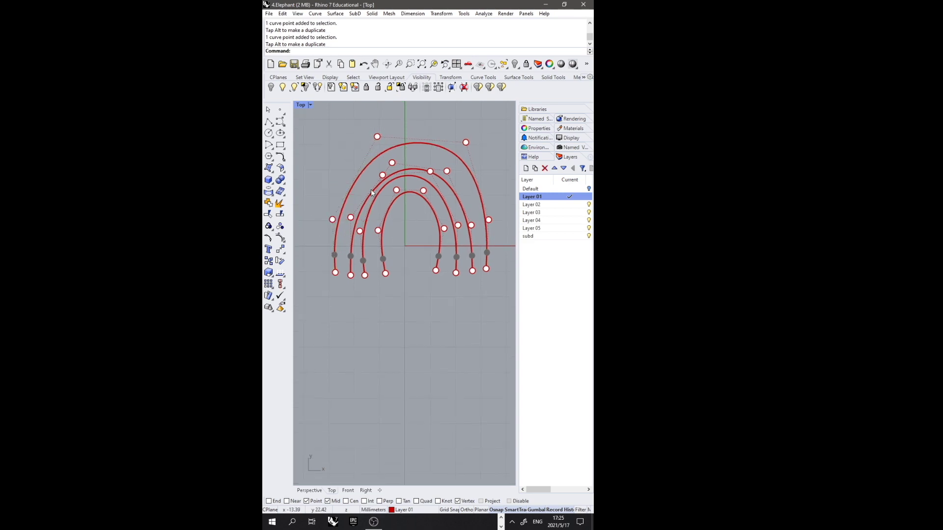
Step: Turn on the arches' control points one curve at a time, starting with the outermost
left_click(354, 179)
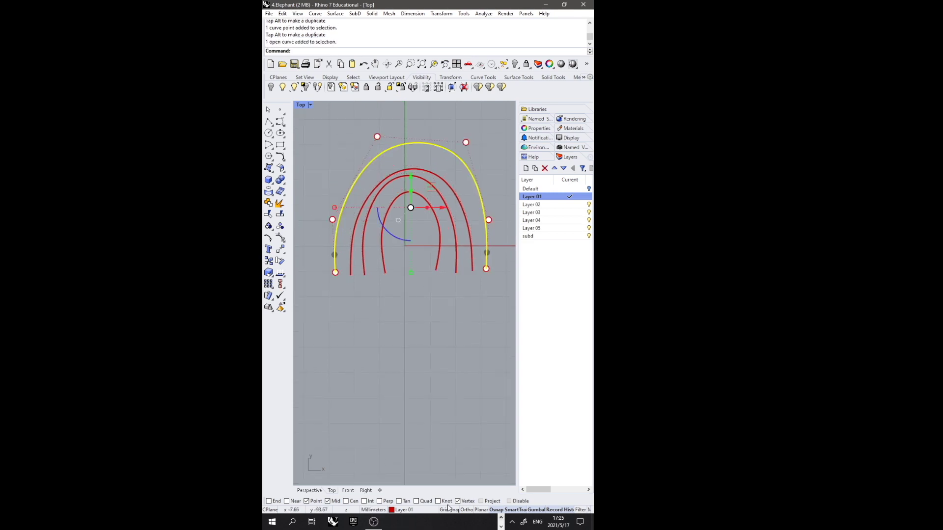
key("F10")
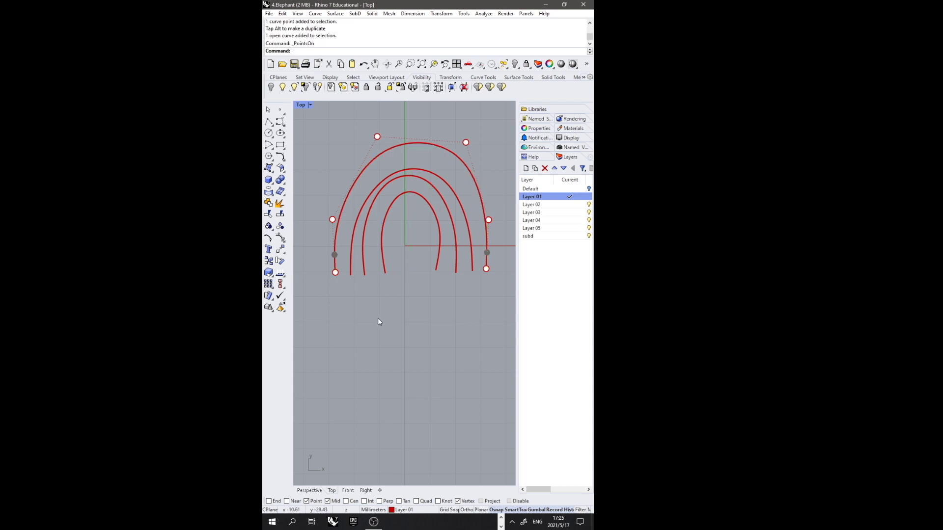
left_click(373, 204)
key("F10")
right_click_drag(383, 198, 384, 256)
left_click(384, 223)
key("F10")
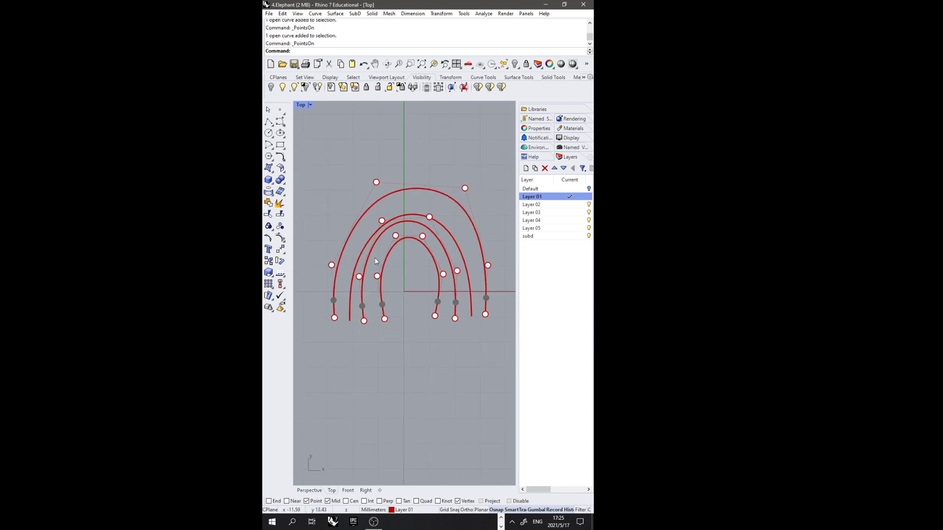
key("F10")
left_click(361, 247)
key("F10")
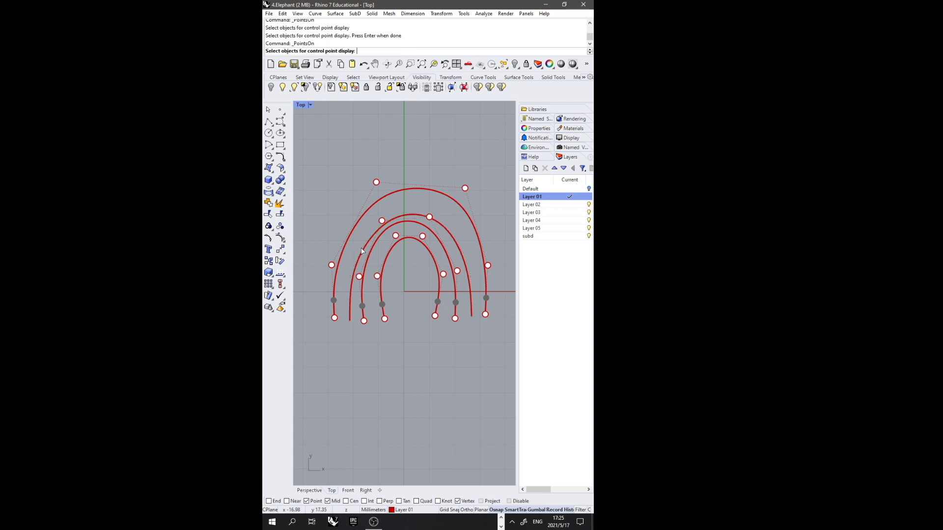
left_click(368, 246)
Step: Clear the control point display and turn it on again for all four arches together
key("Escape")
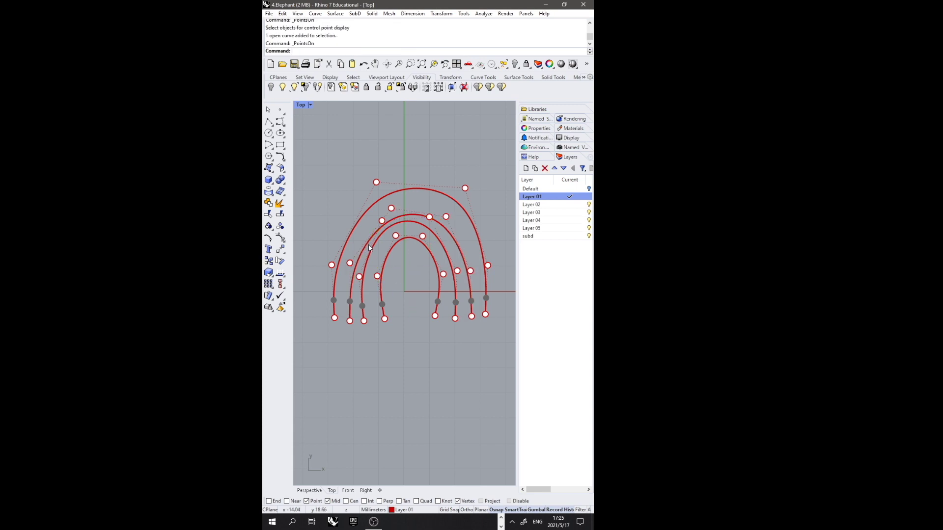
key("Escape")
key("F10")
left_click(381, 236)
left_click(383, 238, "shift")
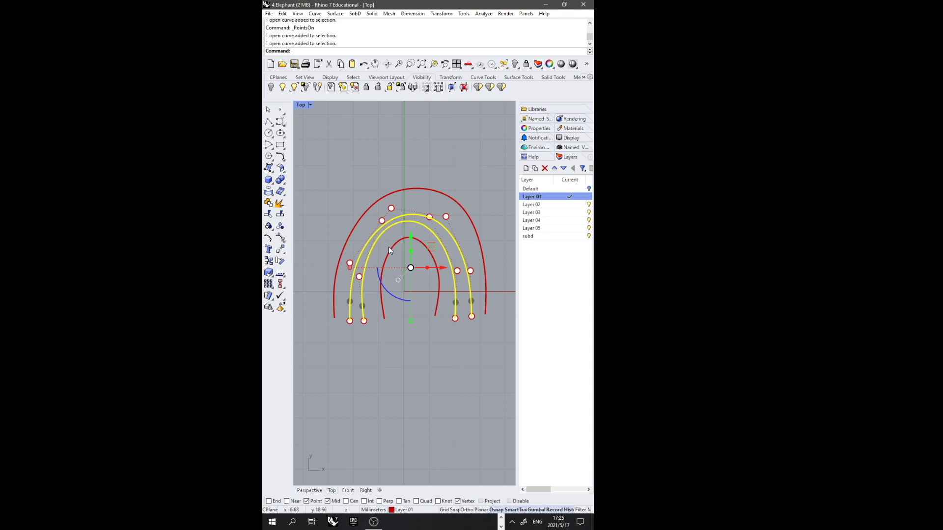
left_click_drag(400, 253, 350, 185)
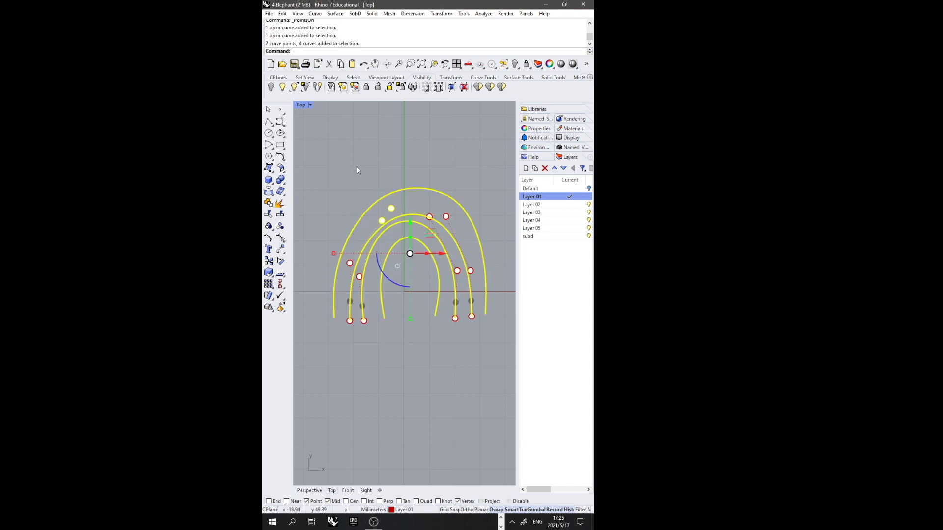
key("F10")
Step: Move the top control points of the two middle arches upward to spread the arches apart, and hide the control points
scroll(378, 197, "up", 5)
left_click(385, 242)
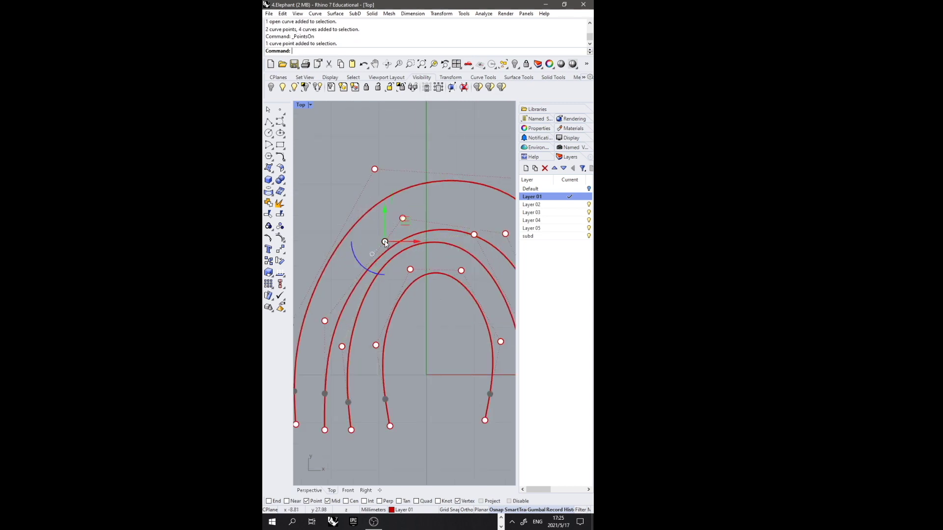
left_click_drag(405, 221, 406, 196)
left_click(402, 218)
right_click_drag(488, 229, 414, 209)
left_click(400, 214)
left_click_drag(418, 215, 452, 192)
right_click_drag(383, 187, 410, 201)
scroll(414, 184, "down", 6)
key("Escape")
key("Escape")
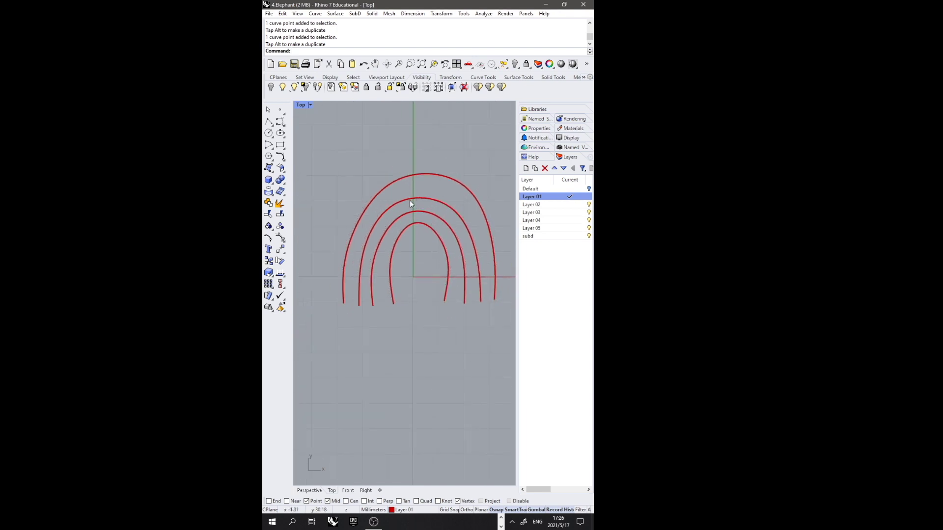
Step: Raise the outermost arch's left shoulder control point slightly
left_click(362, 219)
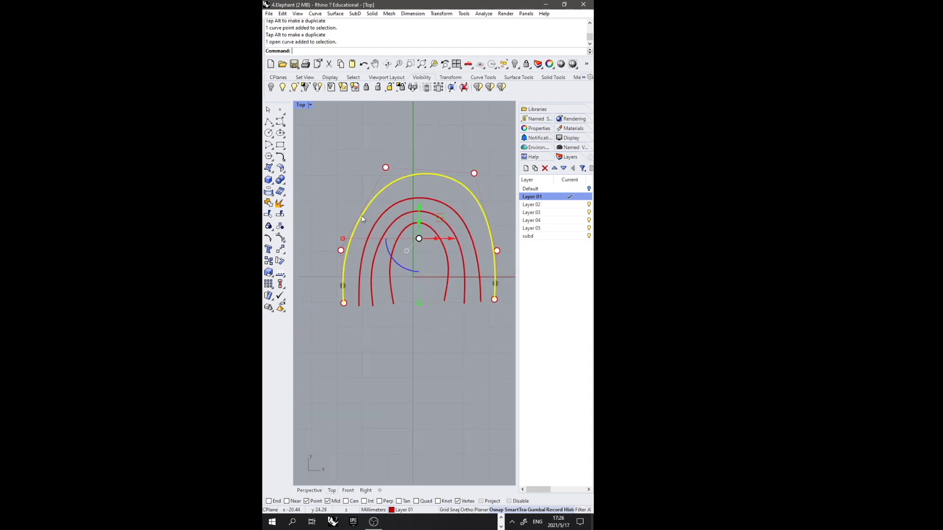
left_click(341, 251)
left_click_drag(341, 250, 342, 232)
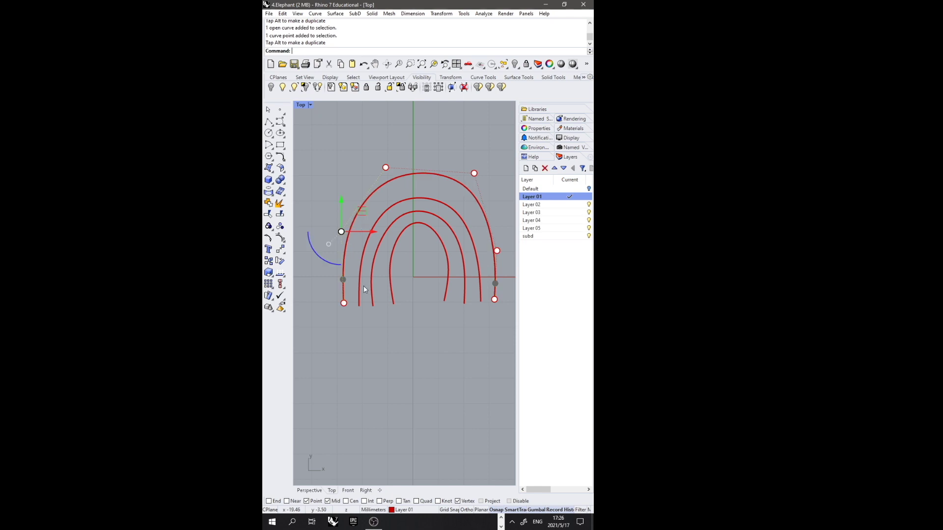
key("Escape")
Step: Display the control points of all four arches to check their layout, and hide them again
left_click_drag(323, 298, 324, 297)
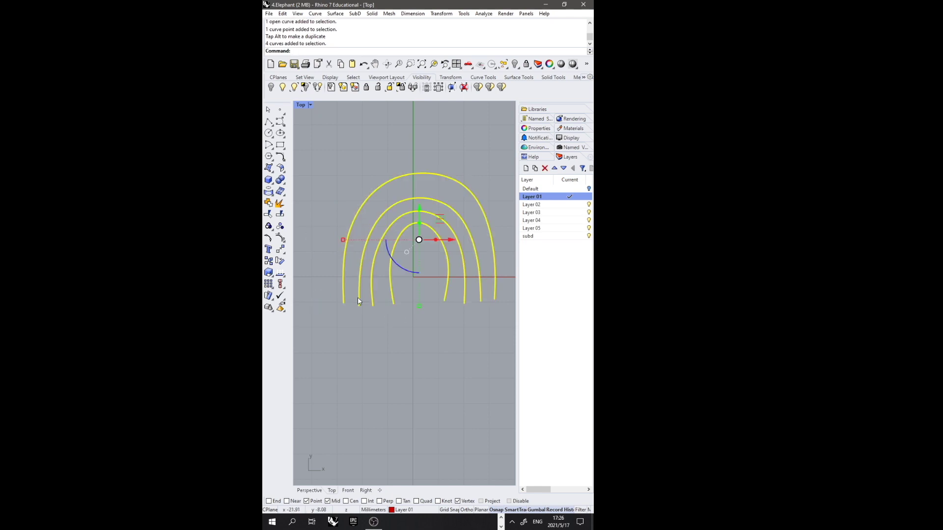
key("F10")
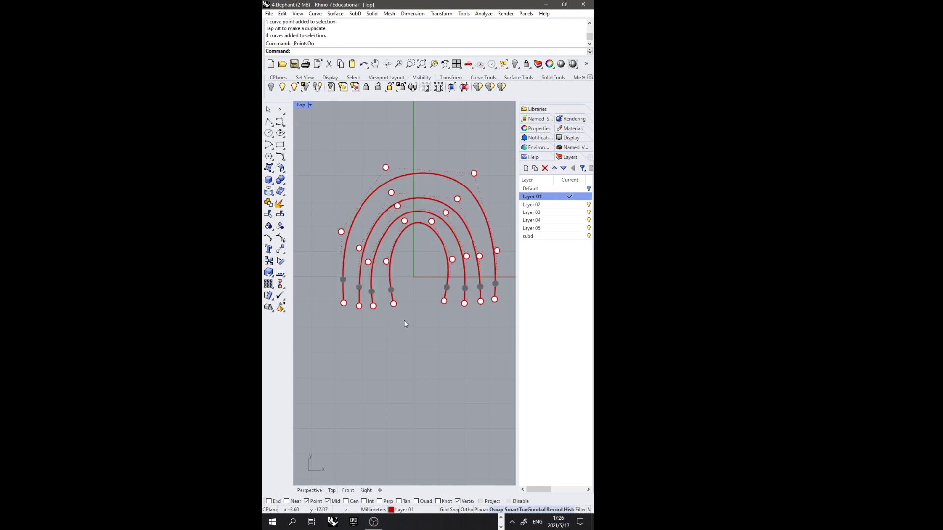
right_click_drag(409, 318, 404, 323)
key("Escape")
Step: Draw a six-point, degree-3 SubD-friendly open loop curve above and to the left of the arches, and display its control points
right_click_drag(384, 232, 407, 263)
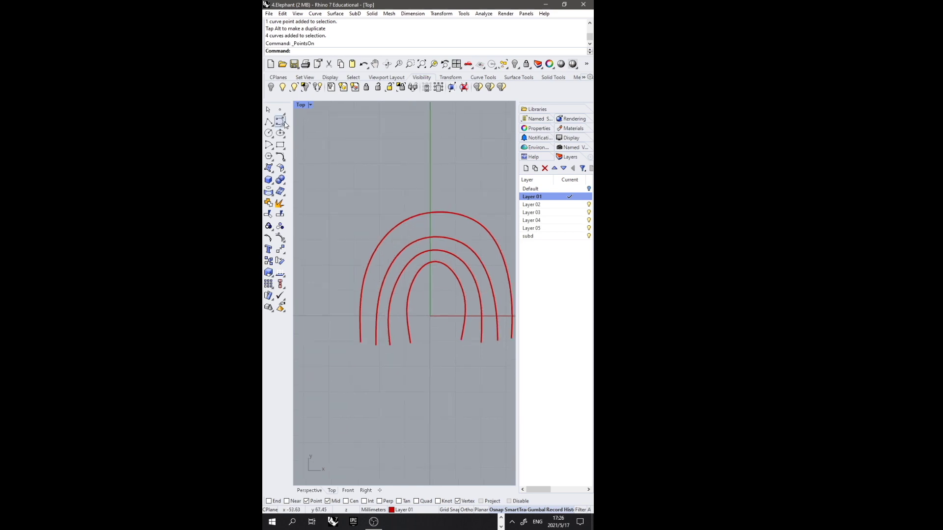
left_click(283, 123)
right_click_drag(342, 241, 354, 246)
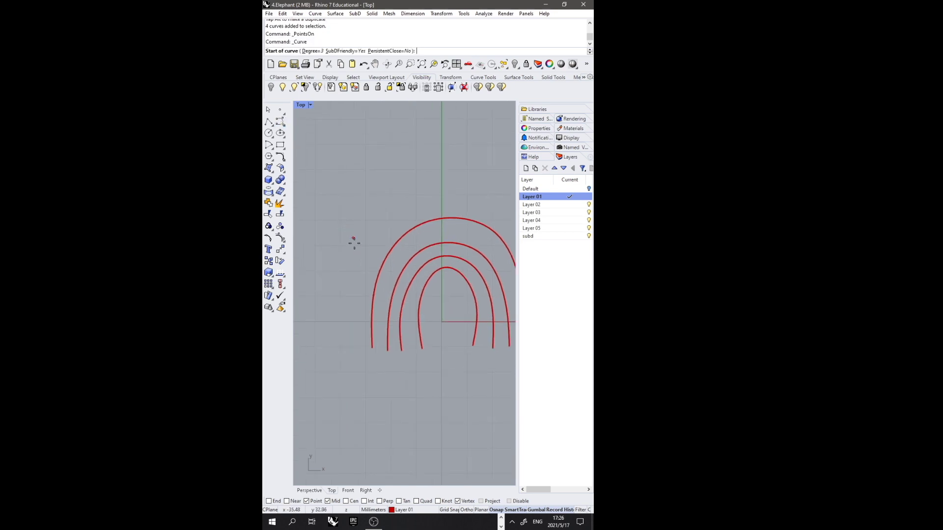
left_click(354, 252)
left_click(326, 223)
left_click(324, 188)
left_click(351, 178)
left_click(373, 198)
left_click(370, 221)
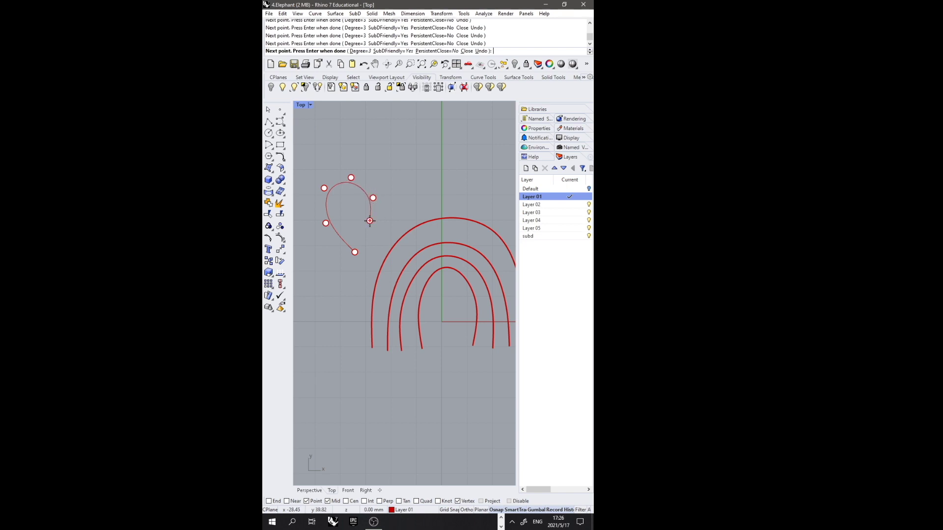
key("Return")
left_click(347, 245)
key("F10")
key("F10")
Step: Draw a second six-point SubD-friendly loop curve around the first one, following the same point layout
left_click(281, 124)
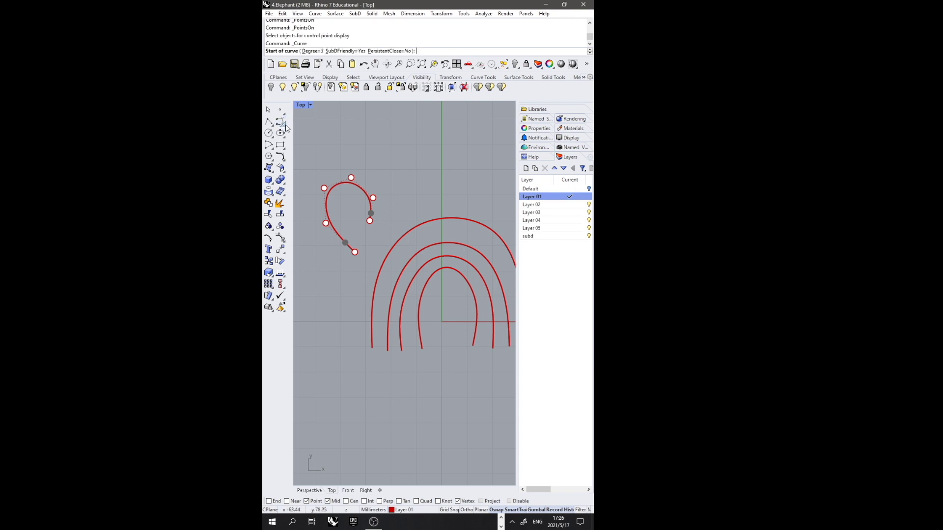
left_click(349, 261)
left_click(313, 230)
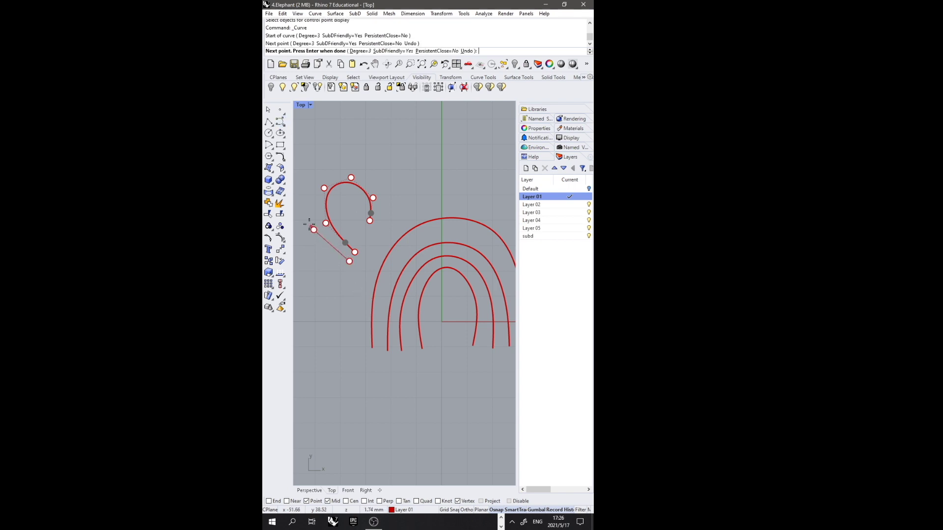
left_click(311, 182)
left_click(355, 164)
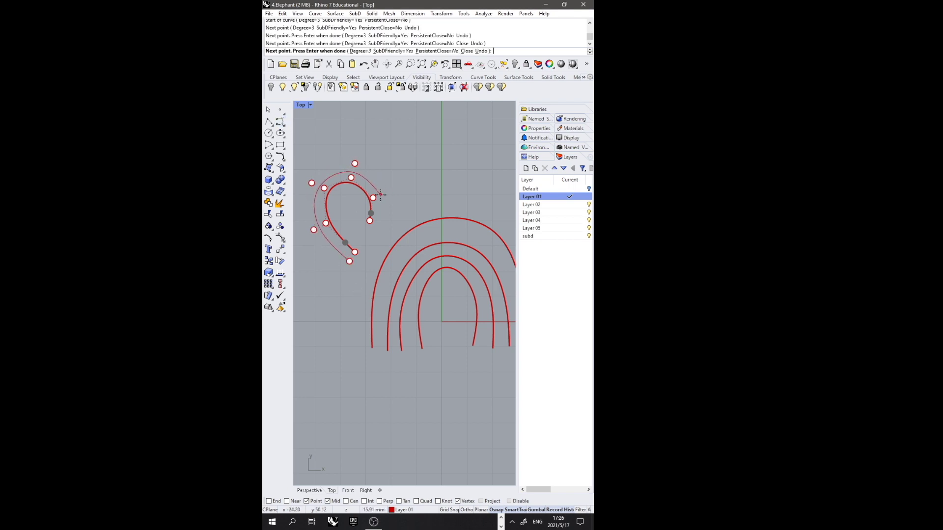
left_click(380, 195)
left_click(378, 221)
key("Return")
Step: Make a slightly enlarged copy of the second loop curve as the outermost loop, and display its control points
left_click(345, 259)
left_click_drag(309, 218, 307, 217)
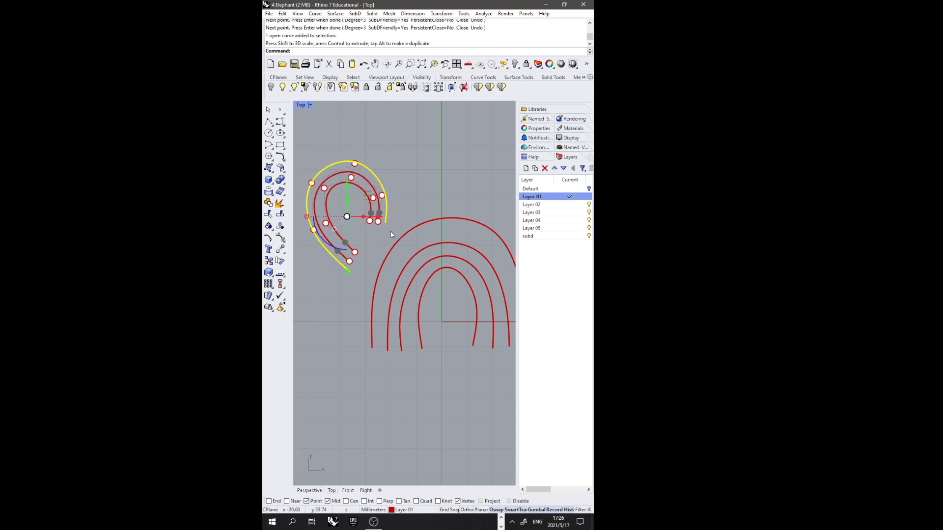
key("F10")
mouse_move(424, 201)
right_mouse_down()
mouse_move(446, 195)
mouse_move(433, 194)
right_mouse_up()
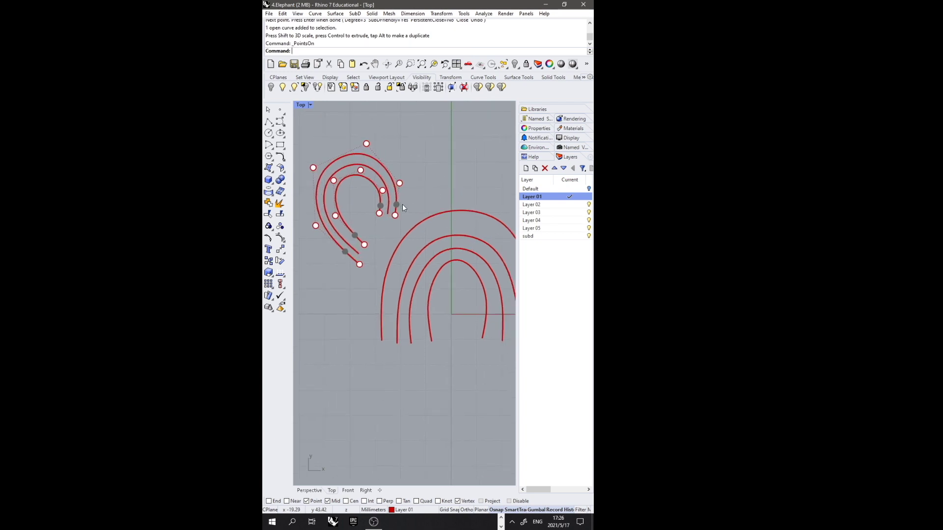
right_click_drag(403, 205, 410, 218)
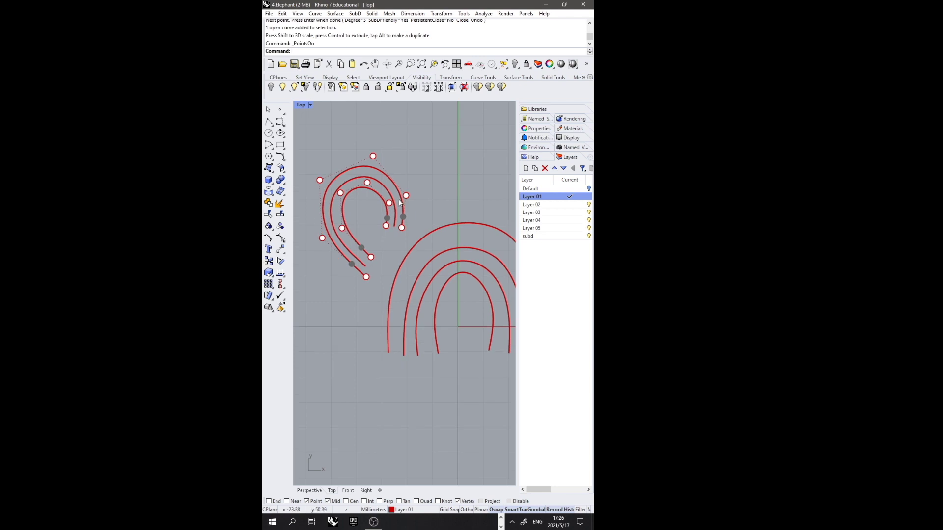
Step: Try another enlarged copy of the outermost loop curve, delete it, and hide the control points
left_click(398, 194)
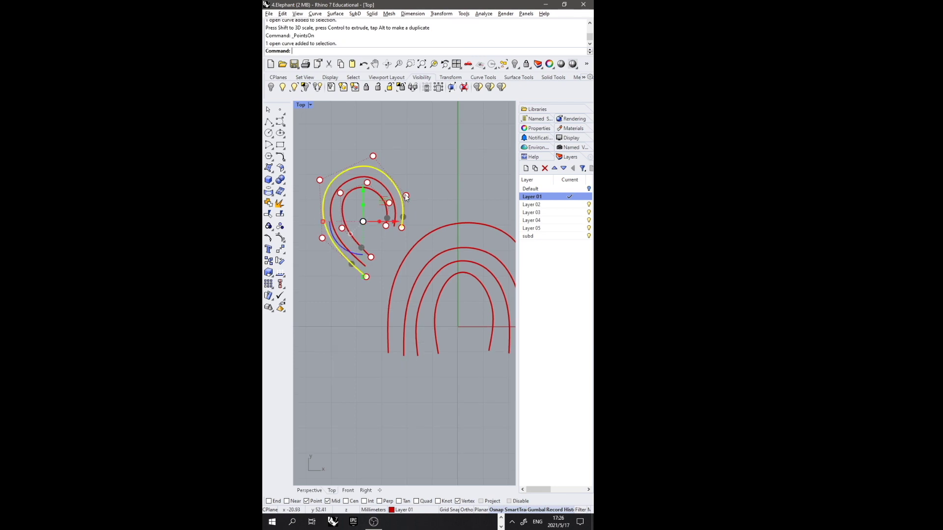
key("alt+shift")
key("alt")
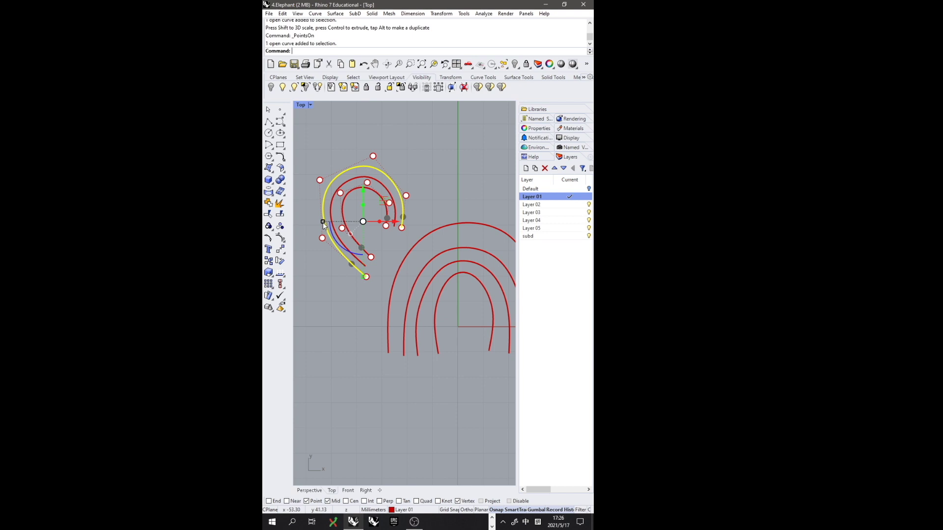
left_click_drag(322, 222, 311, 227)
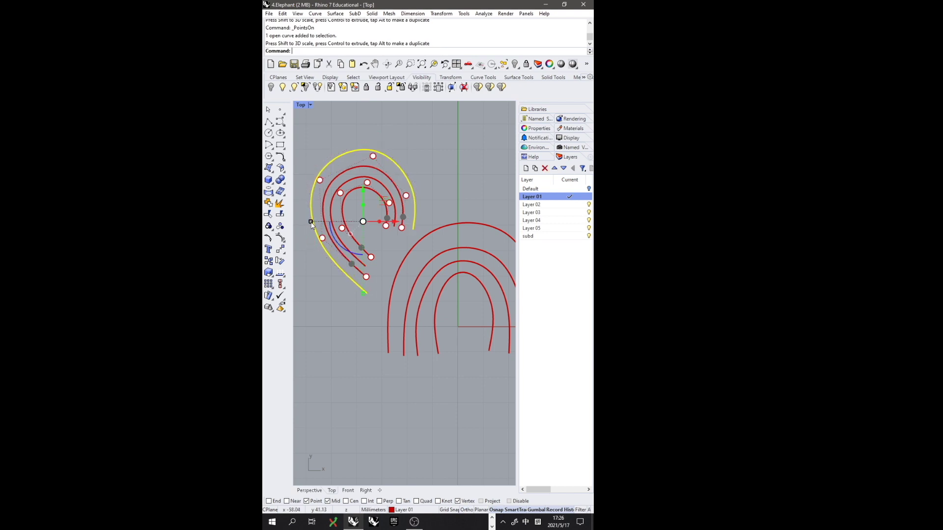
key("Delete")
key("Escape")
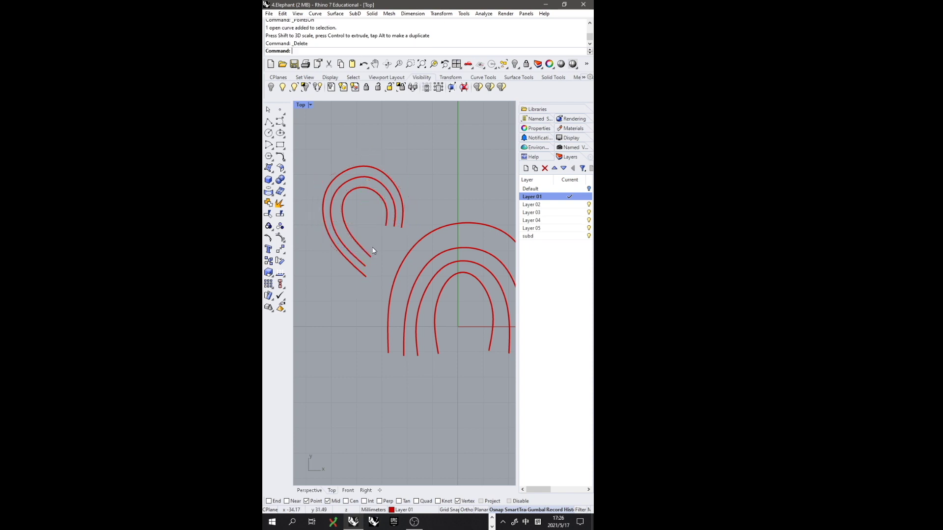
Step: Nudge the middle loop curve slightly upward in the Top view
left_click(363, 261)
left_click_drag(385, 203, 385, 200)
Step: Try raising the middle loop curve and the two middle arches together along Z in the Perspective view
left_click(416, 276, "shift")
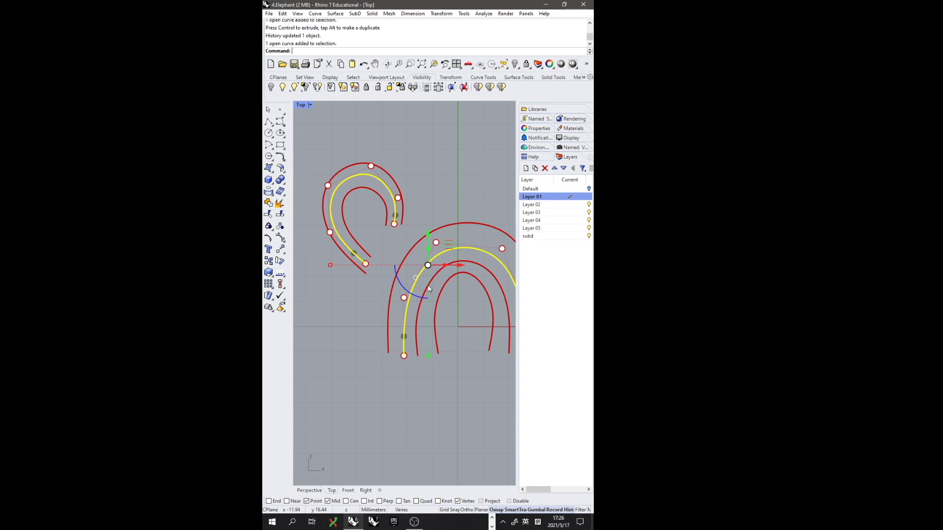
left_click(422, 293, "shift")
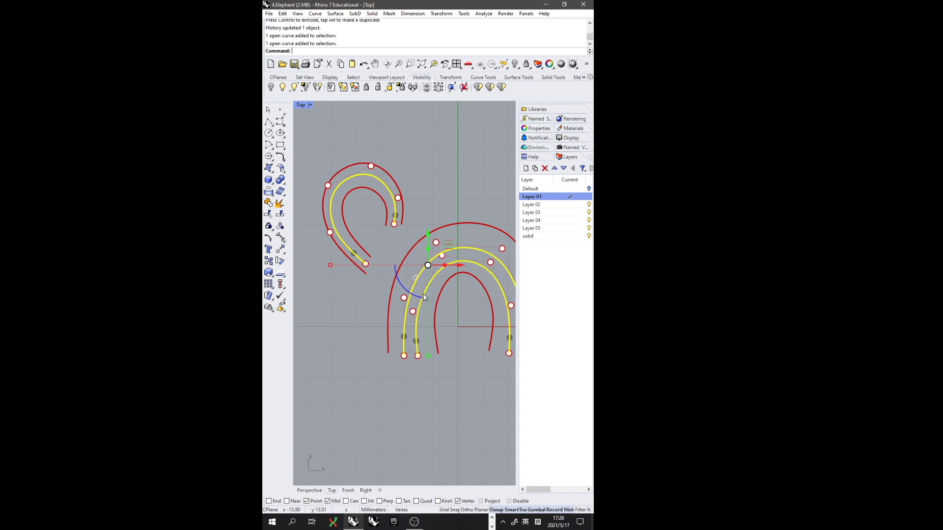
double_click(301, 106)
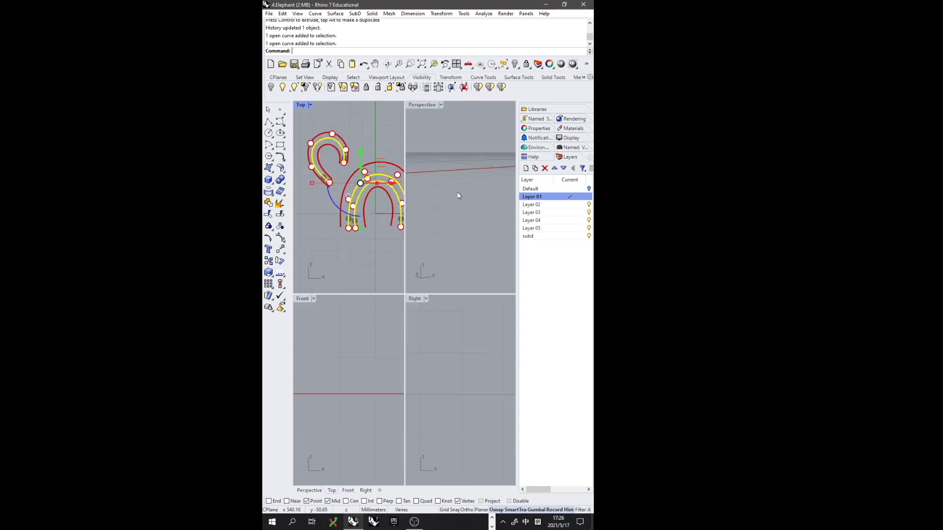
left_click(277, 77)
left_click(432, 65)
right_click_drag(487, 232, 464, 179)
left_click_drag(456, 177, 456, 170)
mouse_move(444, 137)
right_mouse_down()
mouse_move(431, 119)
mouse_move(436, 150)
right_mouse_up()
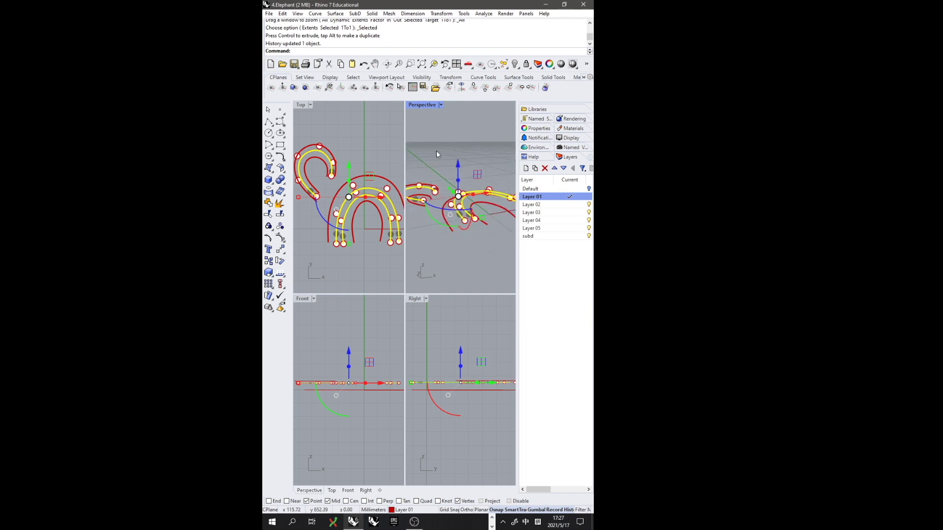
Step: Try to lower the outermost loop curve on its own, and undo the vertical curve moves
left_click(440, 152)
left_click(438, 189)
left_click_drag(415, 158, 414, 168)
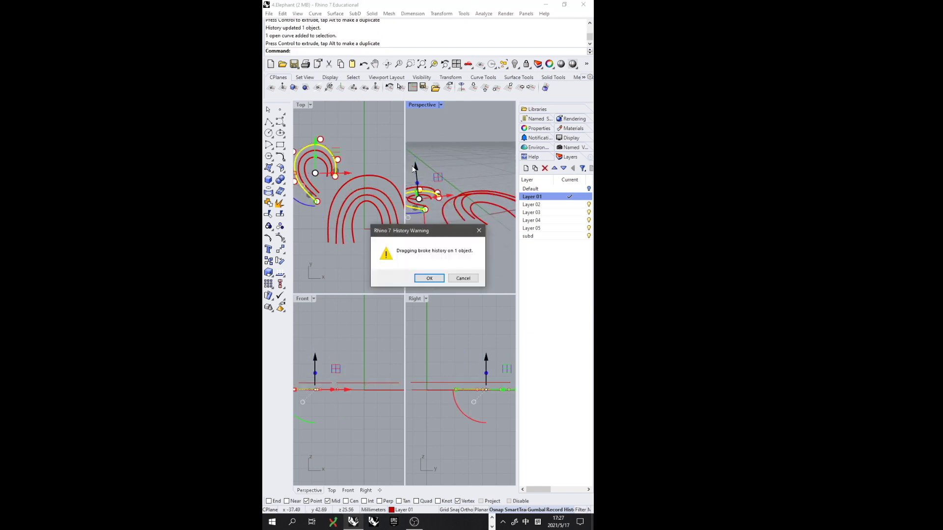
left_click(463, 278)
key("ctrl+z")
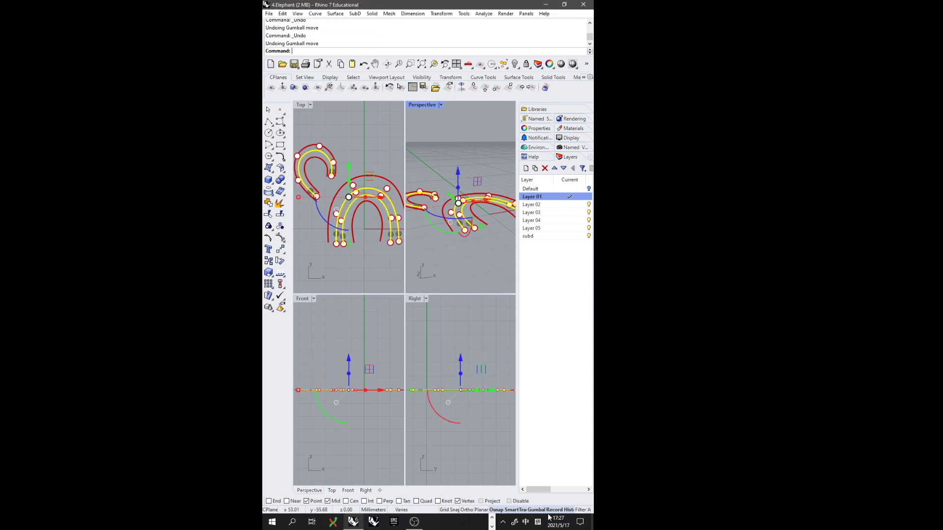
Step: Try raising only the middle loop curve along Z, and undo that move
left_click(431, 230)
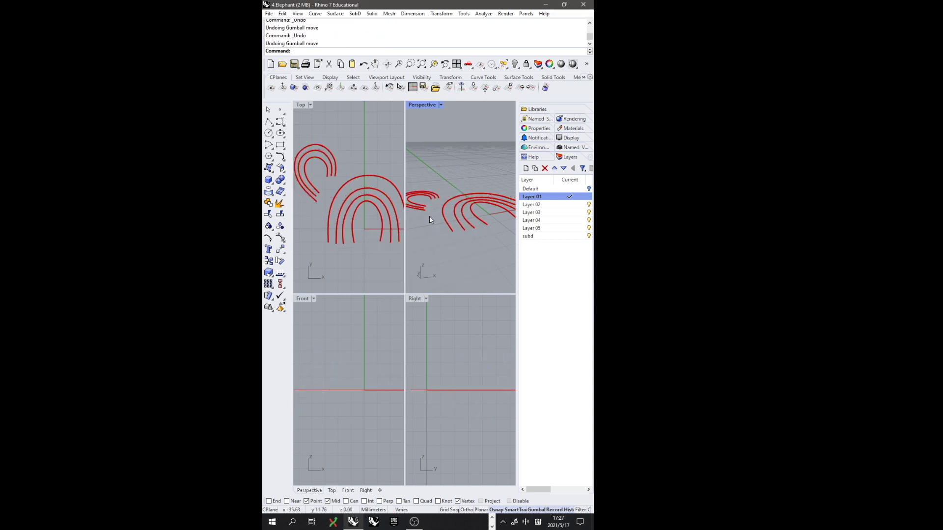
right_click_drag(430, 216, 451, 237, "shift")
left_click(445, 236)
left_click_drag(444, 198, 444, 164)
right_click_drag(449, 216, 426, 226)
key("ctrl+z")
Step: Purge the construction history of the three loop curves so each can be moved independently
left_click(425, 213)
scroll(428, 226, "up", 4)
left_click(430, 229)
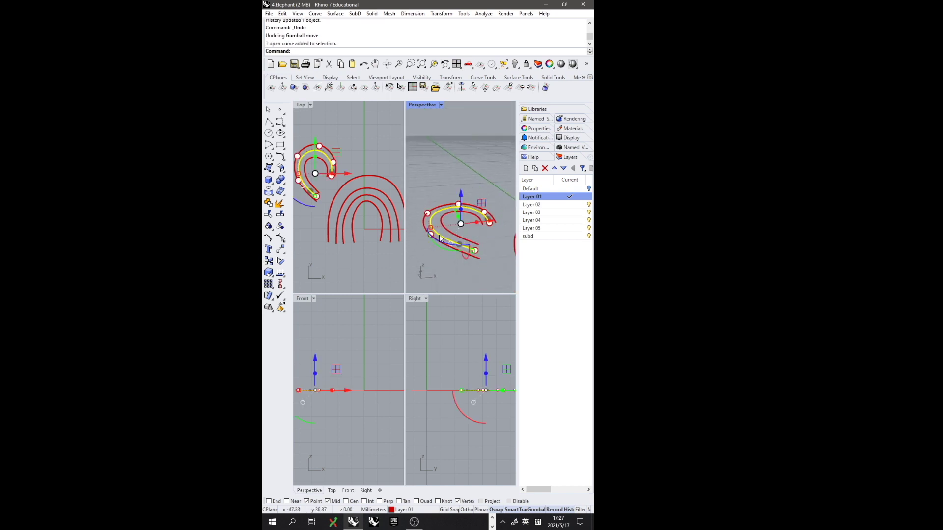
left_click(283, 310)
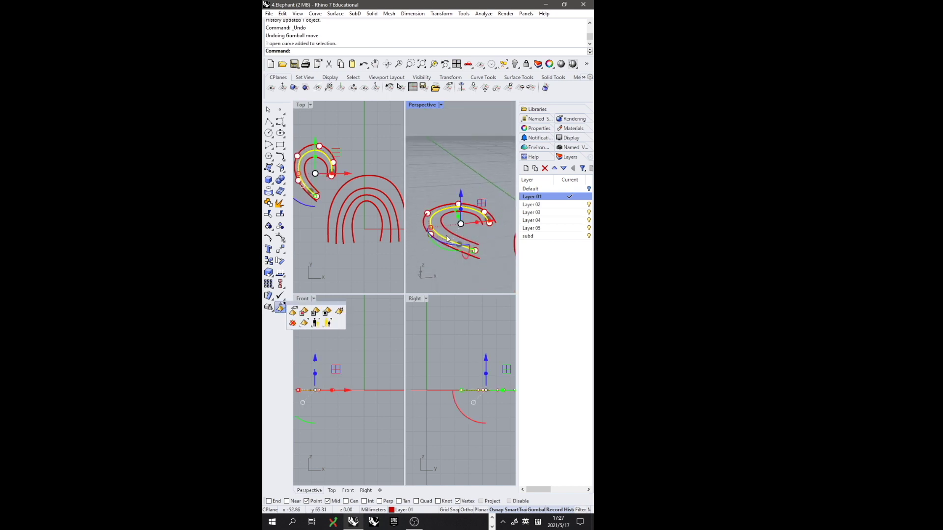
left_click(467, 267)
left_click_drag(428, 227, 427, 225)
left_click(284, 310)
left_click(292, 323)
left_click(483, 254)
Step: Raise the middle loop curve and the two middle arches slightly along Z above the other curves
right_click_drag(447, 268, 444, 230, "shift")
left_click(444, 219)
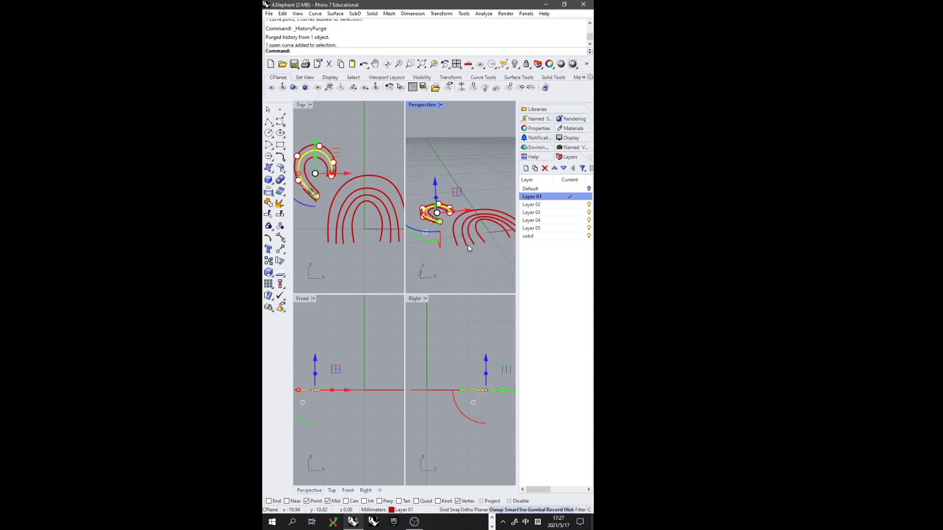
left_click(466, 242, "shift")
left_click(473, 247, "shift")
left_click_drag(467, 190, 467, 184)
left_click(443, 166)
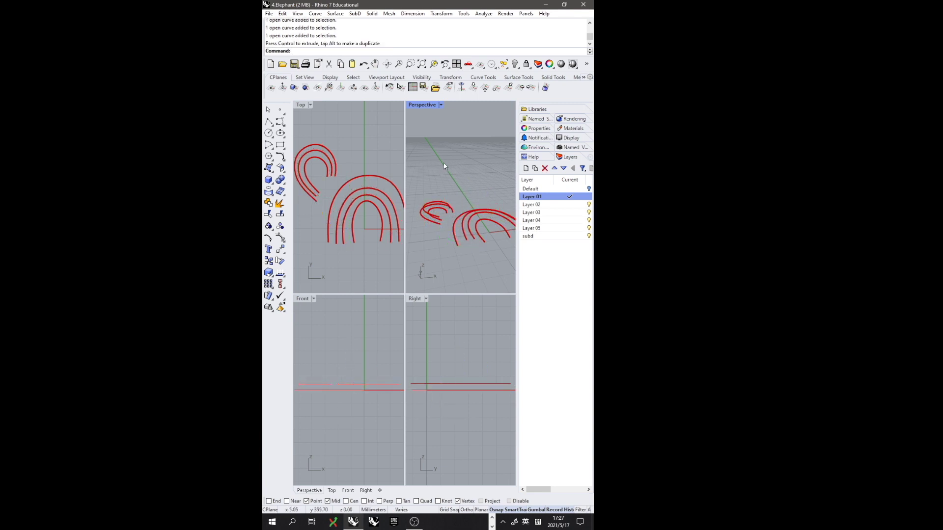
right_click_drag(443, 166, 448, 225)
right_click_drag(493, 205, 469, 214)
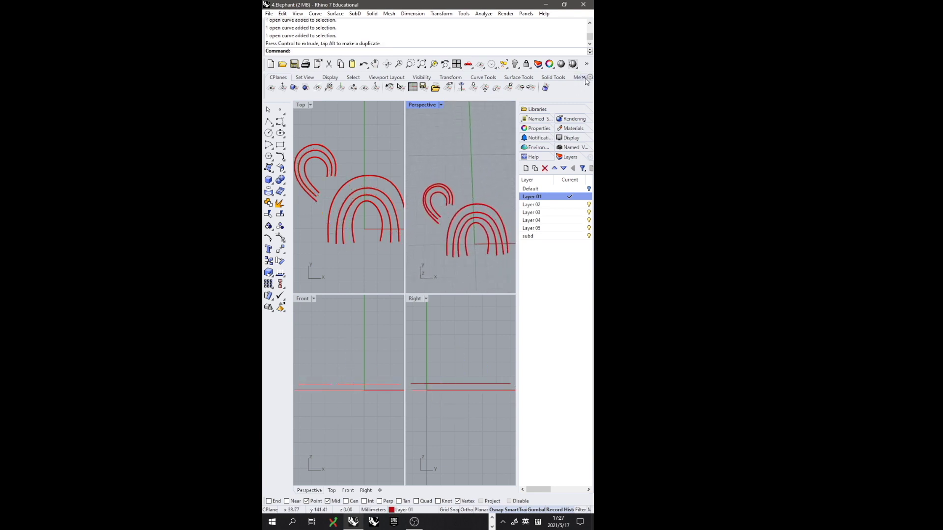
Step: Create a SubD loft through the four arches, from outermost to innermost, with Corners enabled, in the maximized Perspective view
left_click(585, 79)
left_click(560, 213)
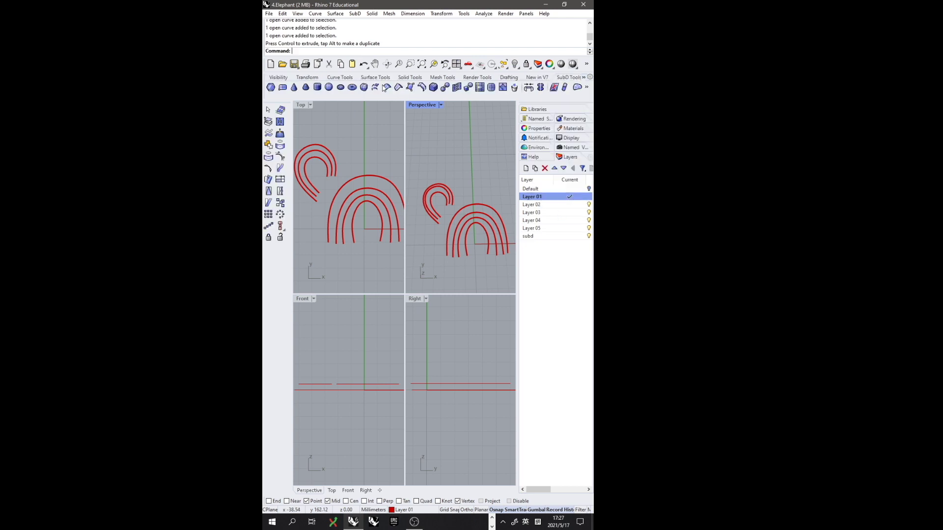
right_click_drag(467, 178, 411, 118)
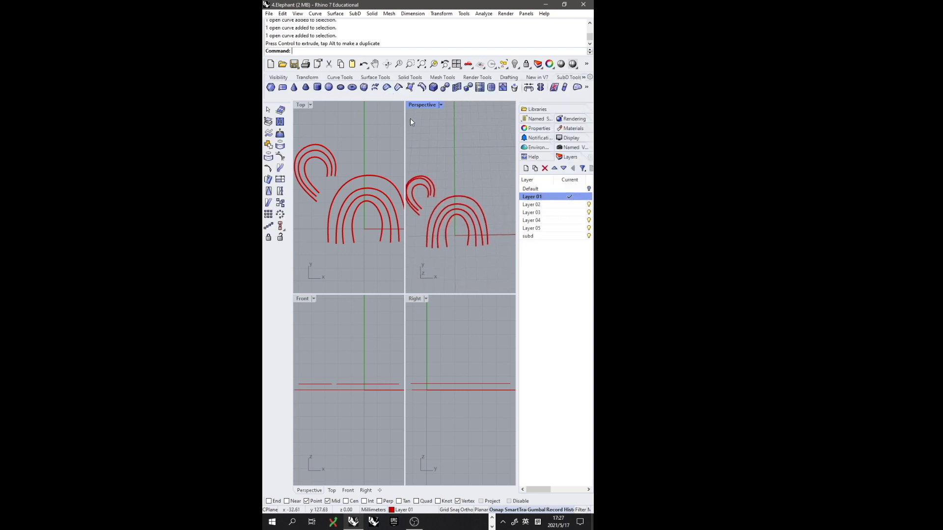
left_click(376, 89)
scroll(439, 254, "up", 2)
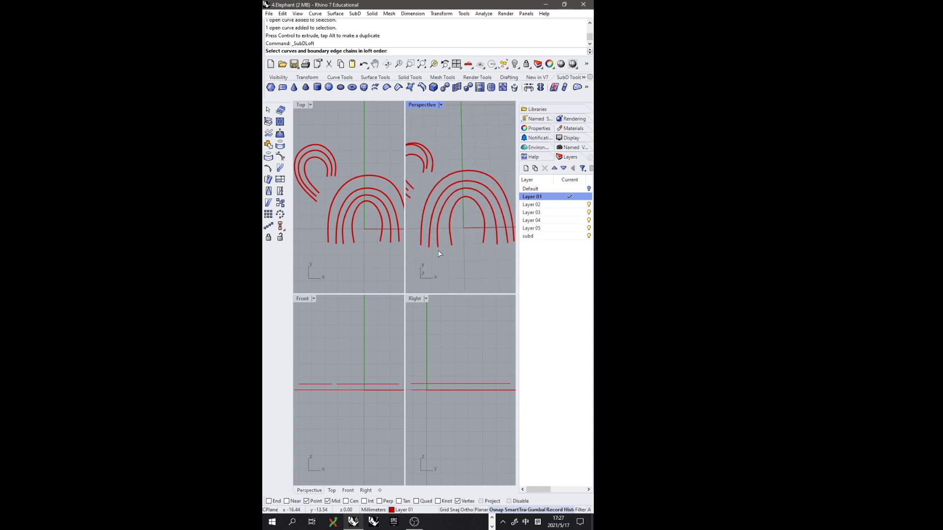
scroll(424, 242, "up", 1)
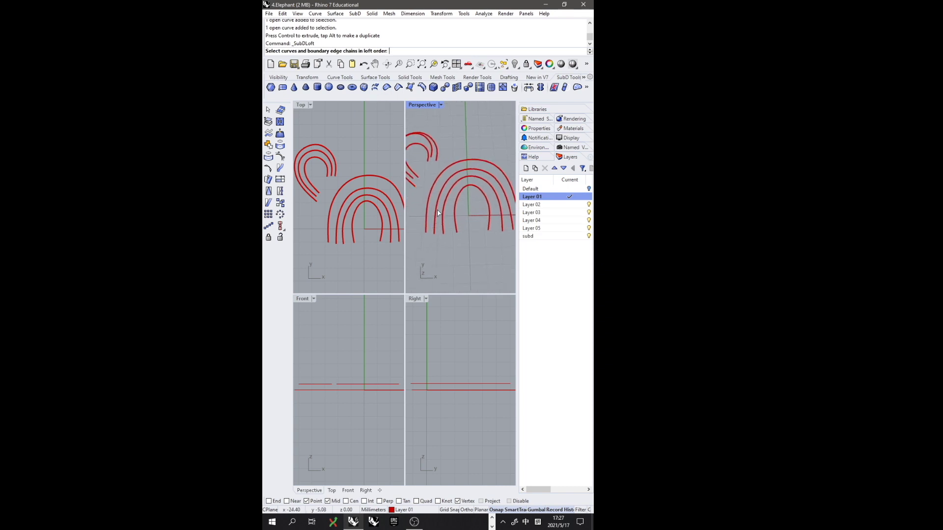
double_click(423, 105)
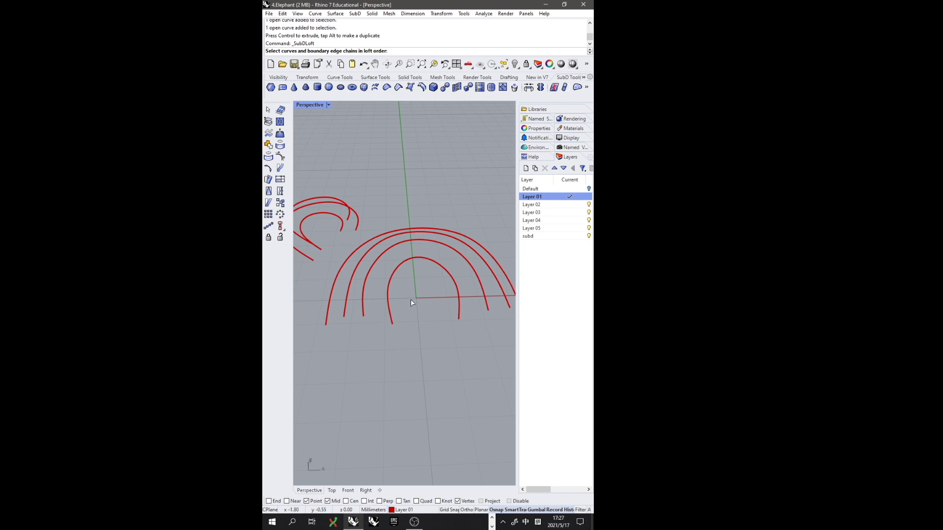
left_click(328, 314)
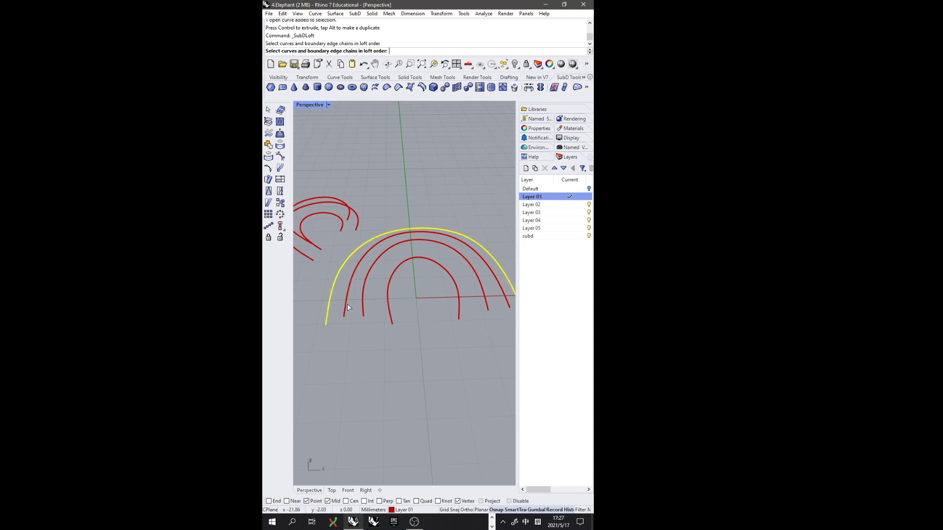
left_click(346, 307)
left_click(363, 309)
left_click(391, 313)
key("Return")
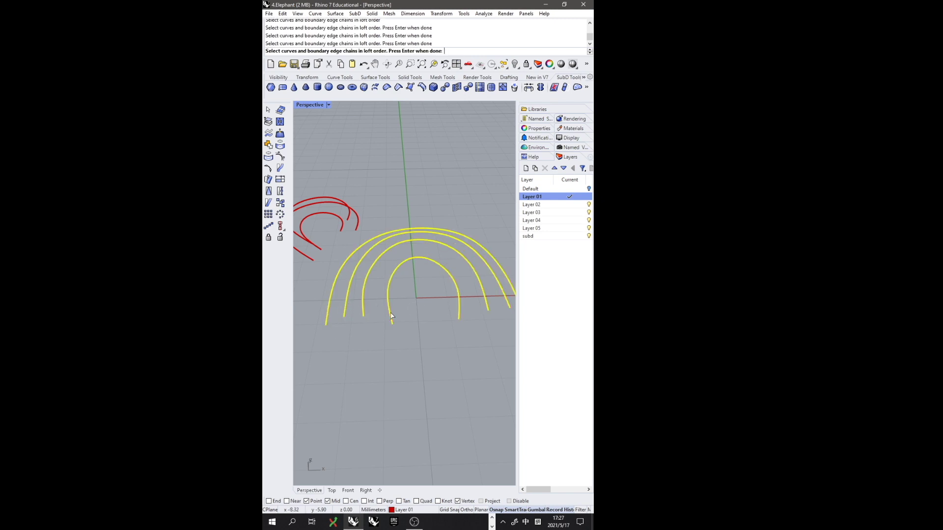
left_click(499, 118)
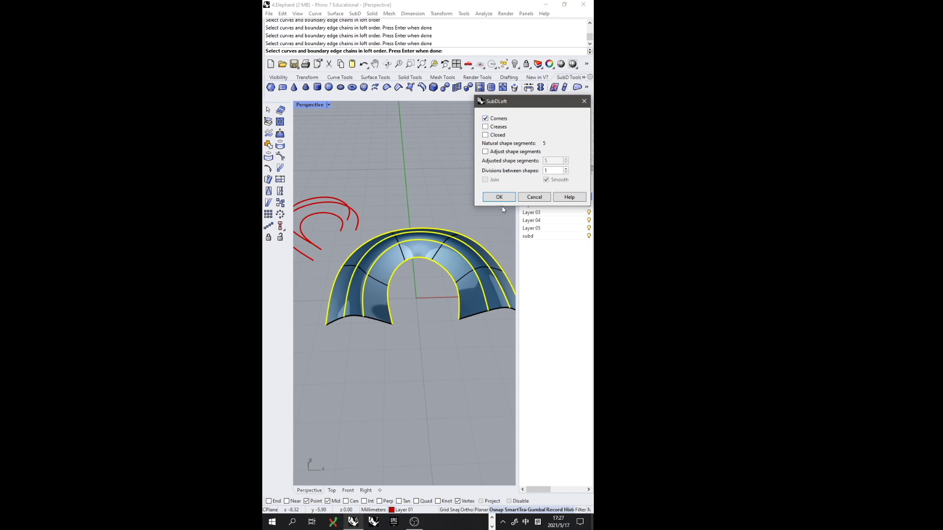
left_click(499, 197)
Step: Create a second SubD loft through the three small loop curves with Corners enabled
right_click_drag(494, 209, 341, 243)
key("Return")
left_click(329, 241)
left_click(328, 227)
left_click(339, 225)
key("Return")
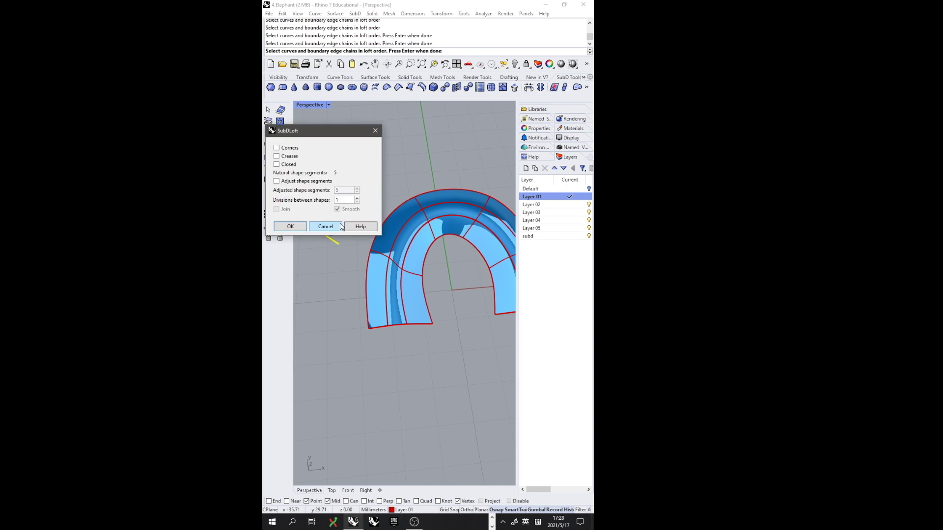
left_click(293, 148)
left_click(290, 227)
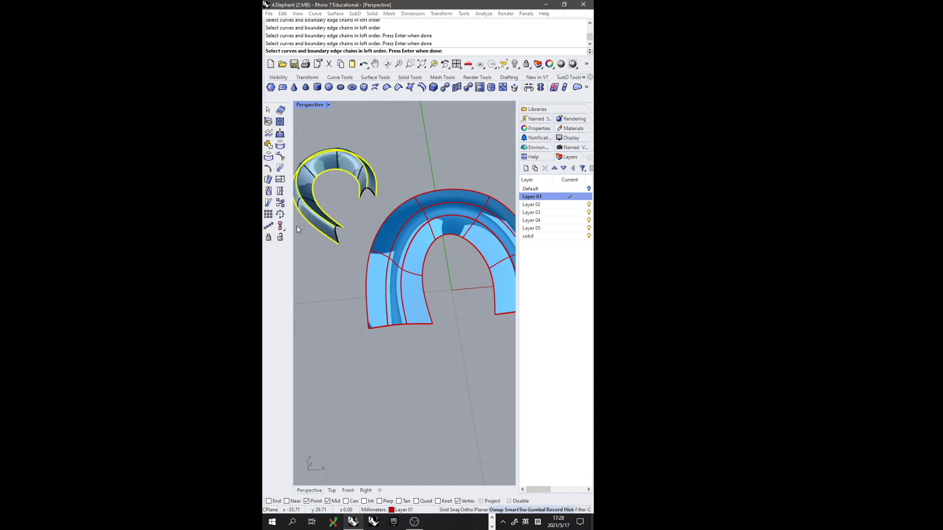
Step: Switch both lofted SubDs from smooth to flat display
right_click_drag(342, 229, 395, 286)
scroll(392, 312, "down", 4)
scroll(393, 304, "up", 4)
left_click(415, 317)
key("Tab")
left_click(364, 309)
scroll(403, 309, "up", 4)
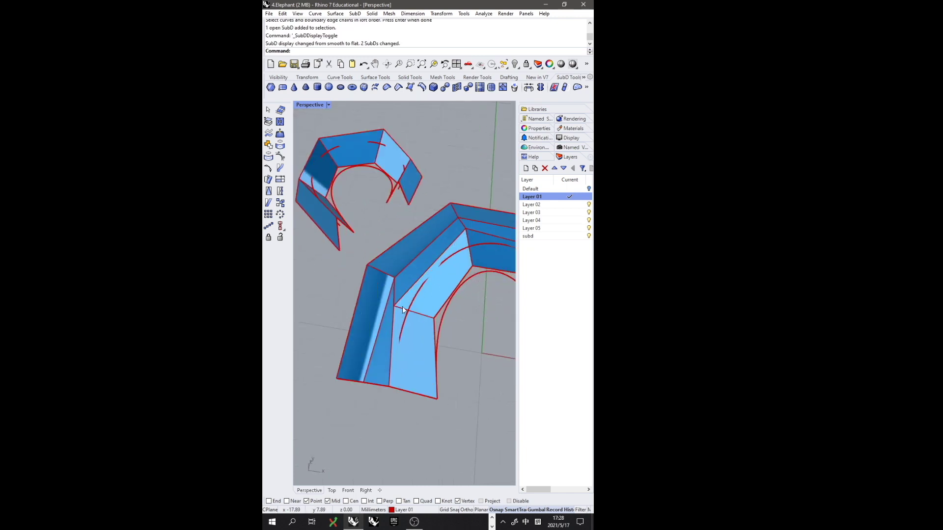
Step: Move the body arch's left-bend vertex, second from the inner edge, slightly up toward the opening, accepting the history break
left_click(394, 305, "ctrl+shift")
left_click_drag(394, 305, 409, 293)
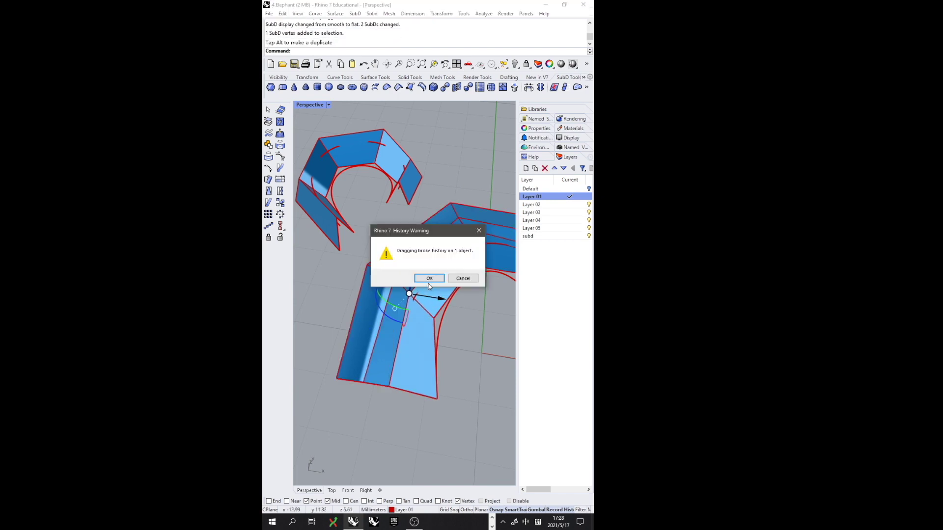
left_click(431, 280)
right_click_drag(384, 226, 421, 220)
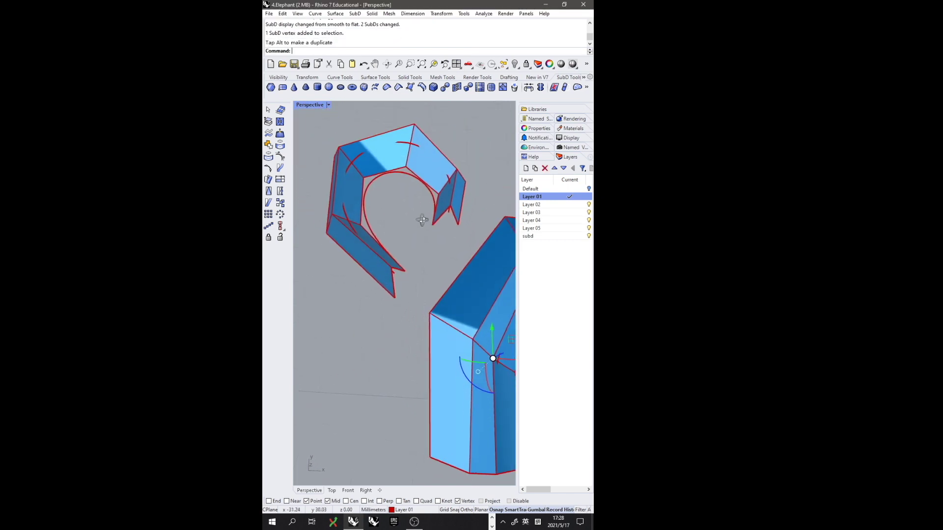
scroll(399, 274, "down", 6)
key("Escape")
Step: Select the source profile curves of the body arch and loop part and delete them, accepting the broken history
right_click_drag(381, 275, 386, 250)
left_click(358, 264)
left_click(323, 352)
right_click_drag(323, 353, 428, 312)
scroll(408, 324, "up", 3)
left_click(408, 324)
right_click_drag(389, 339, 458, 277)
left_click(462, 268)
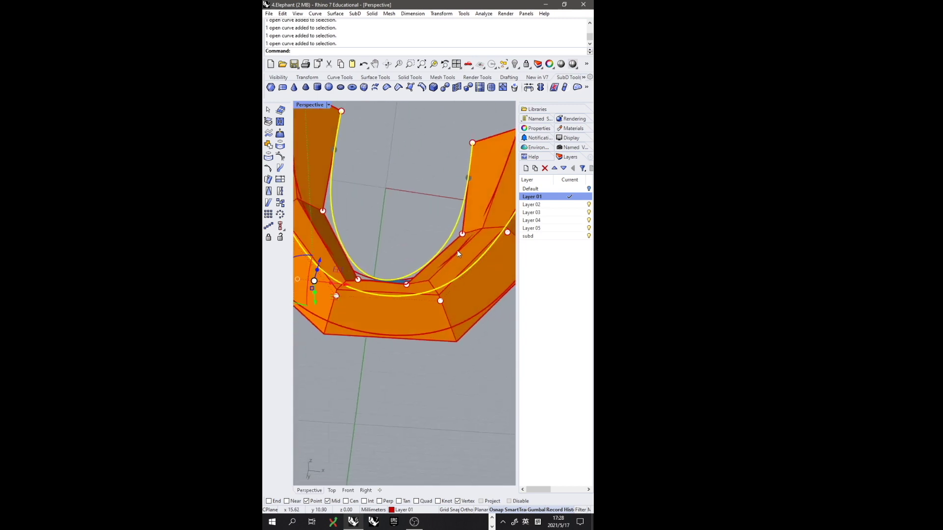
left_click(460, 257)
left_click(490, 280)
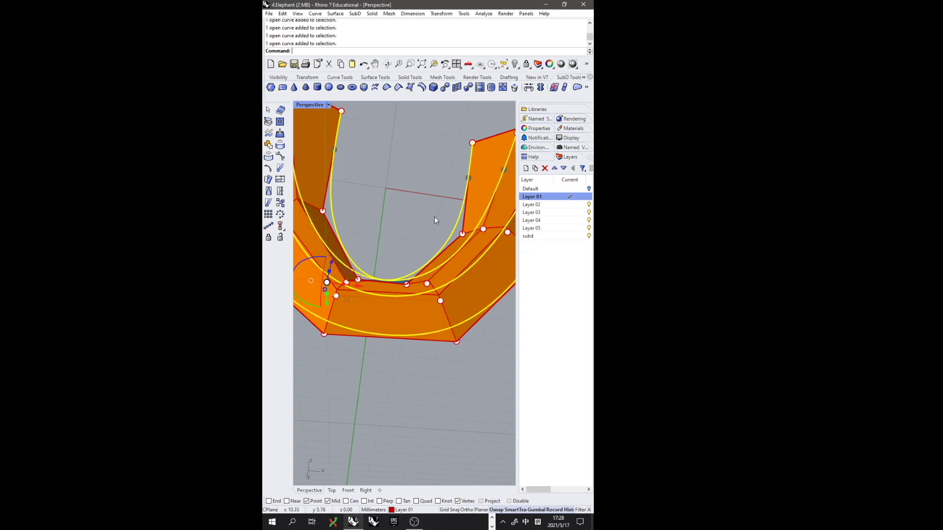
right_click_drag(447, 266, 420, 328)
scroll(421, 328, "down", 4)
key("Delete")
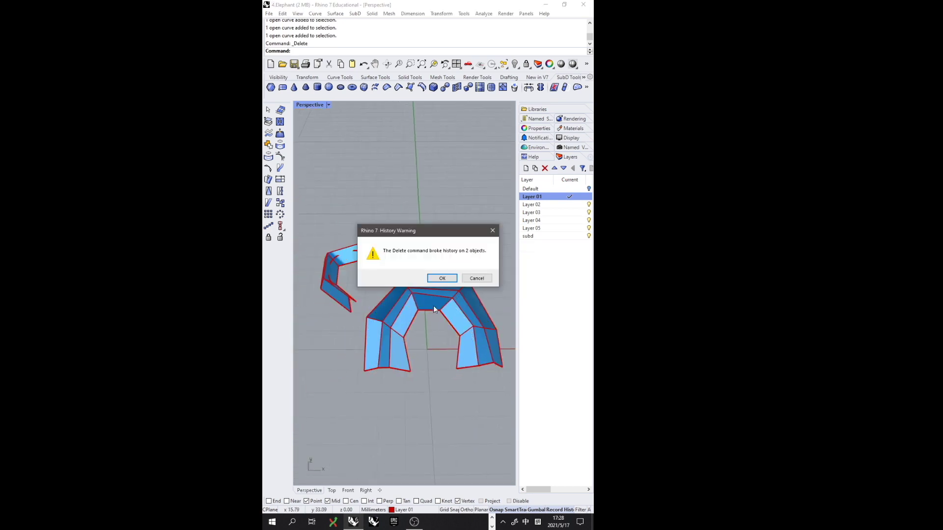
left_click(440, 278)
Step: Delete the leftover profile curve on the loop part, accepting the broken history
right_click_drag(428, 269, 446, 332)
left_click(334, 276)
key("Delete")
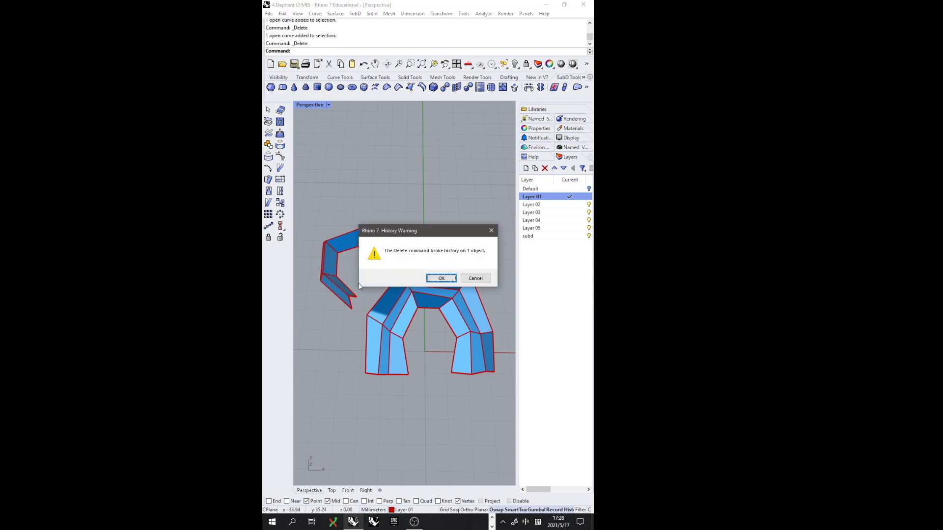
left_click(446, 279)
Step: Delete the outer SubD face on the body arch's upper-left shoulder, facing the loop part
right_click_drag(400, 286, 411, 288, "shift")
scroll(411, 290, "up", 2)
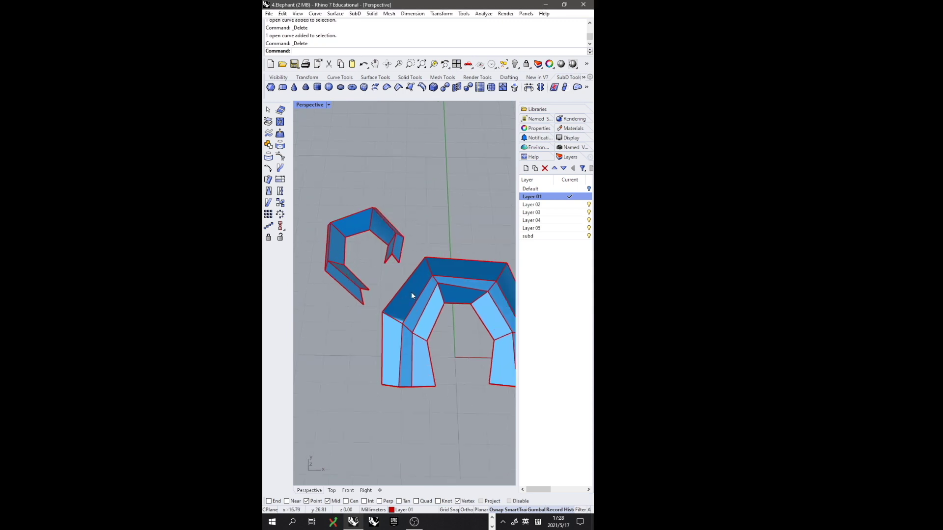
left_click(411, 291, "ctrl+shift")
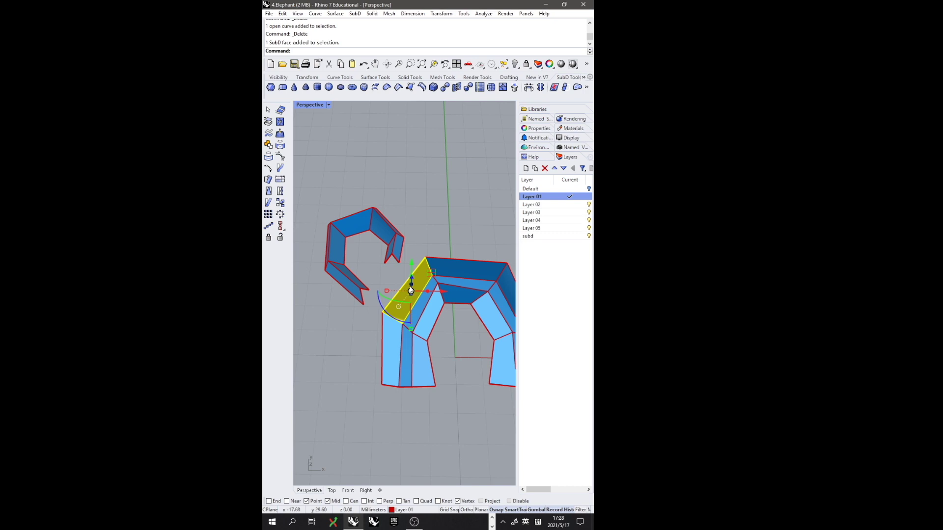
key("Delete")
Step: Stitch the outer corner vertex of the loop's lower end to the left leg's outer top corner at the Average location
scroll(383, 284, "up", 3)
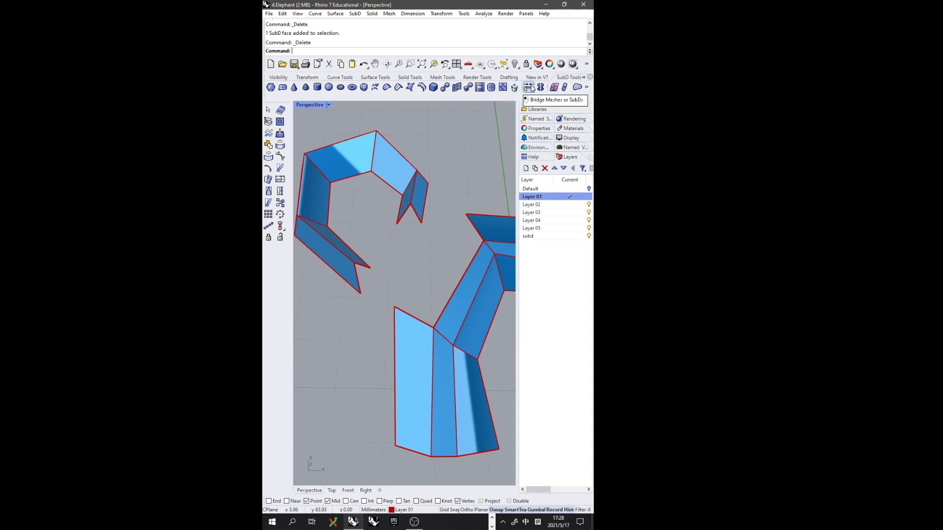
left_click(457, 88)
left_click(361, 294)
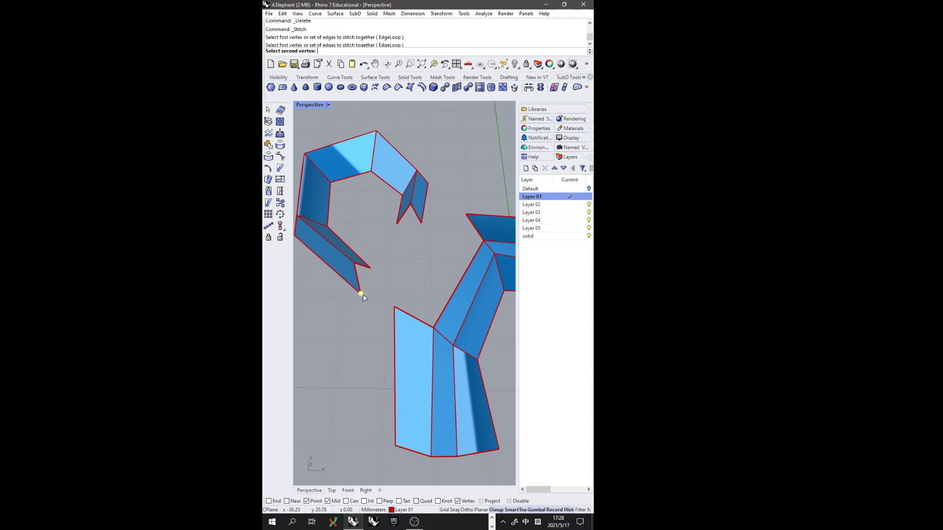
left_click(394, 308)
key("Return")
key("Return")
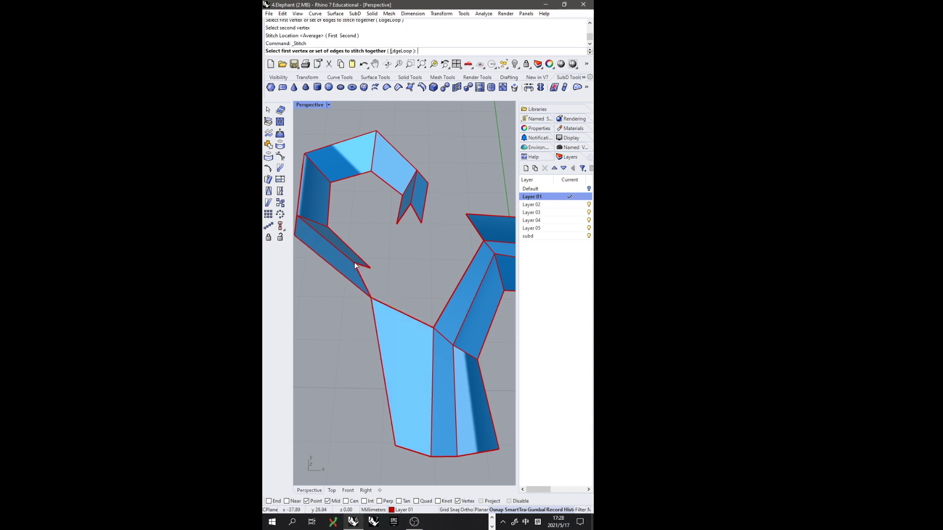
Step: Stitch the middle vertex of the loop's lower end to the inner corner of the deleted face's lower edge, using the Average location
left_click(355, 264)
left_click(433, 327)
left_click(392, 286)
right_click_drag(399, 238, 382, 251)
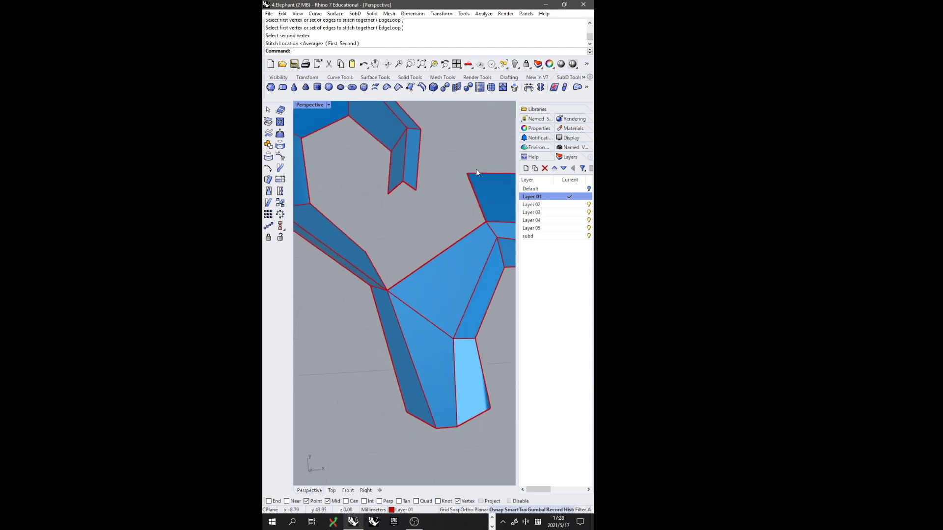